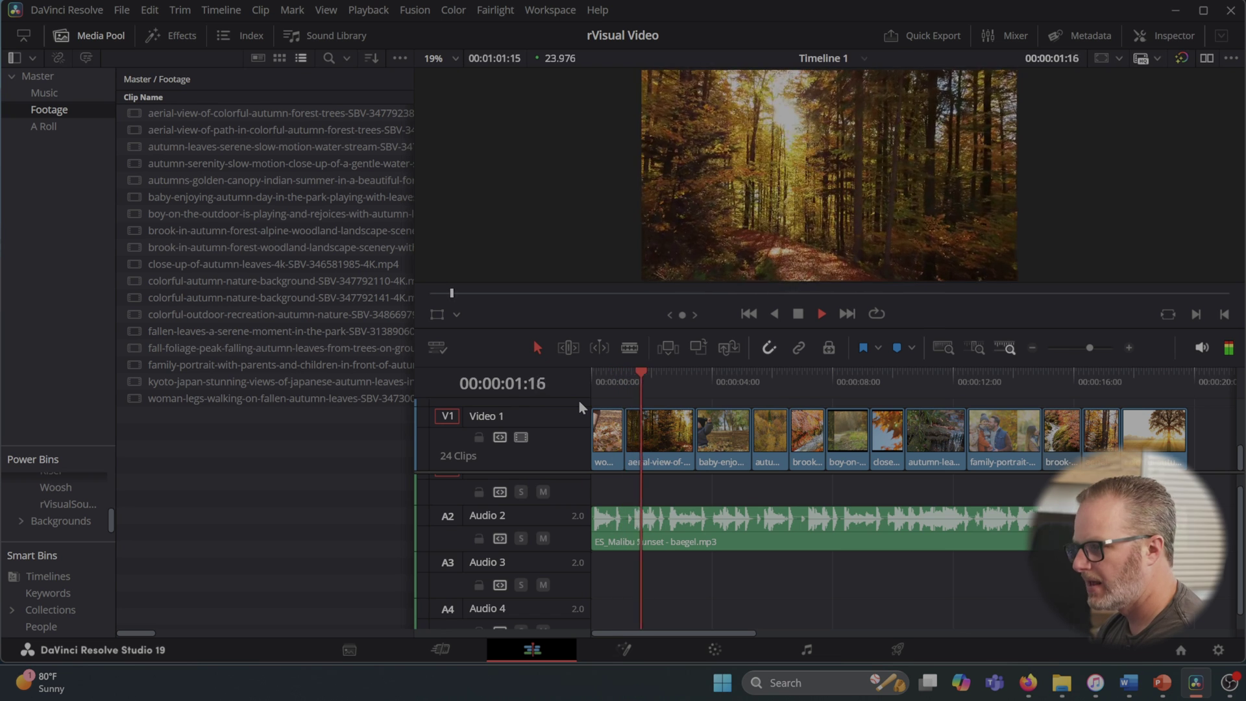
- Add markers on the music beats during playback, including one at 00:00:01:00
{"action": "key", "text": "m"}
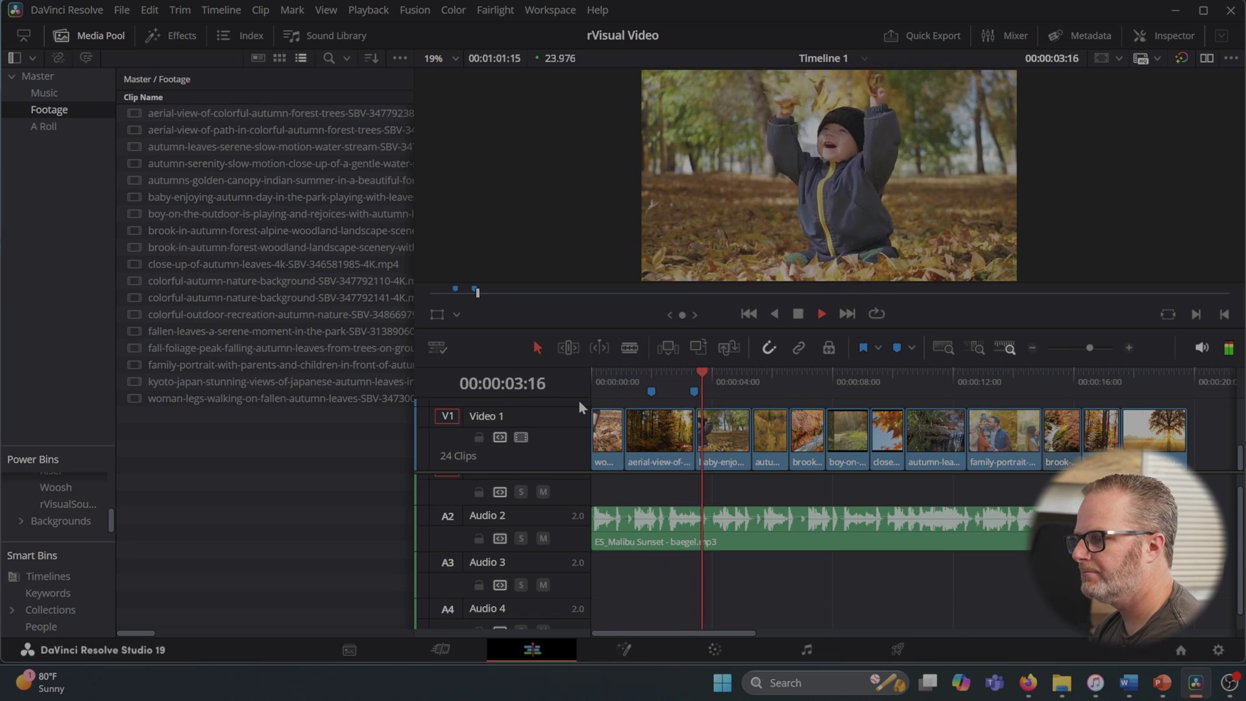
{"action": "key", "text": "m"}
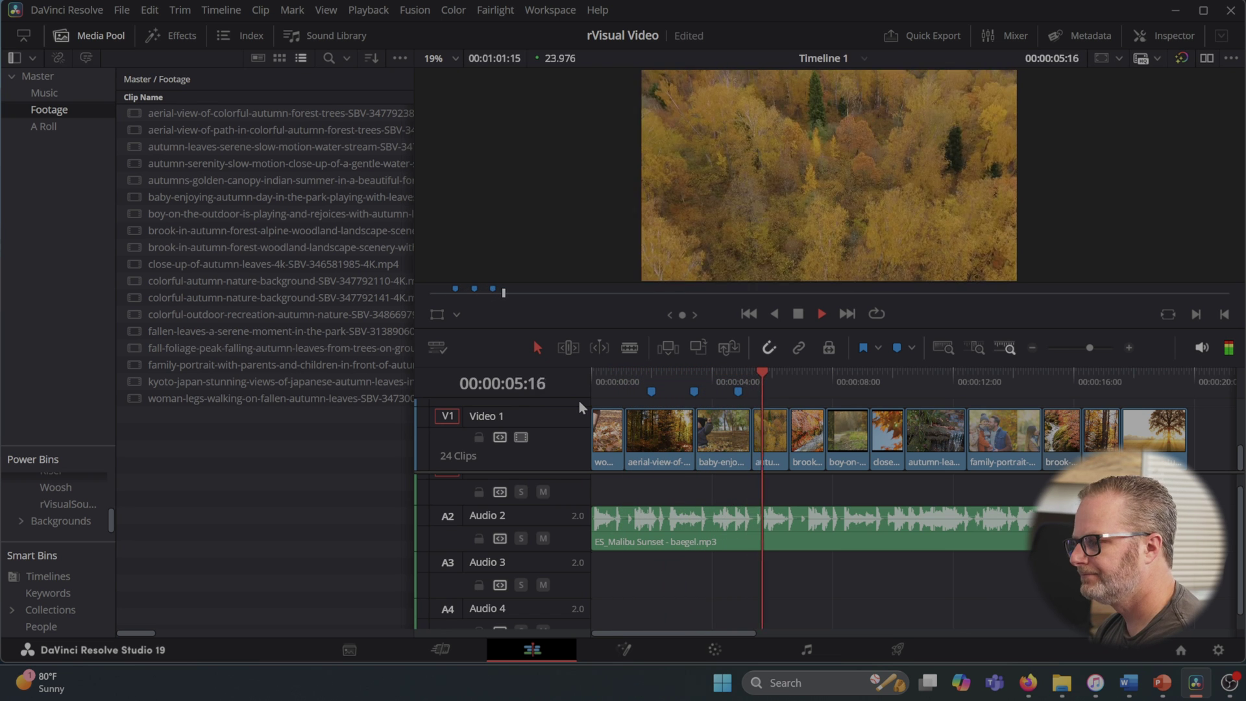
{"action": "key", "text": "m"}
{"action": "key", "text": "m"}
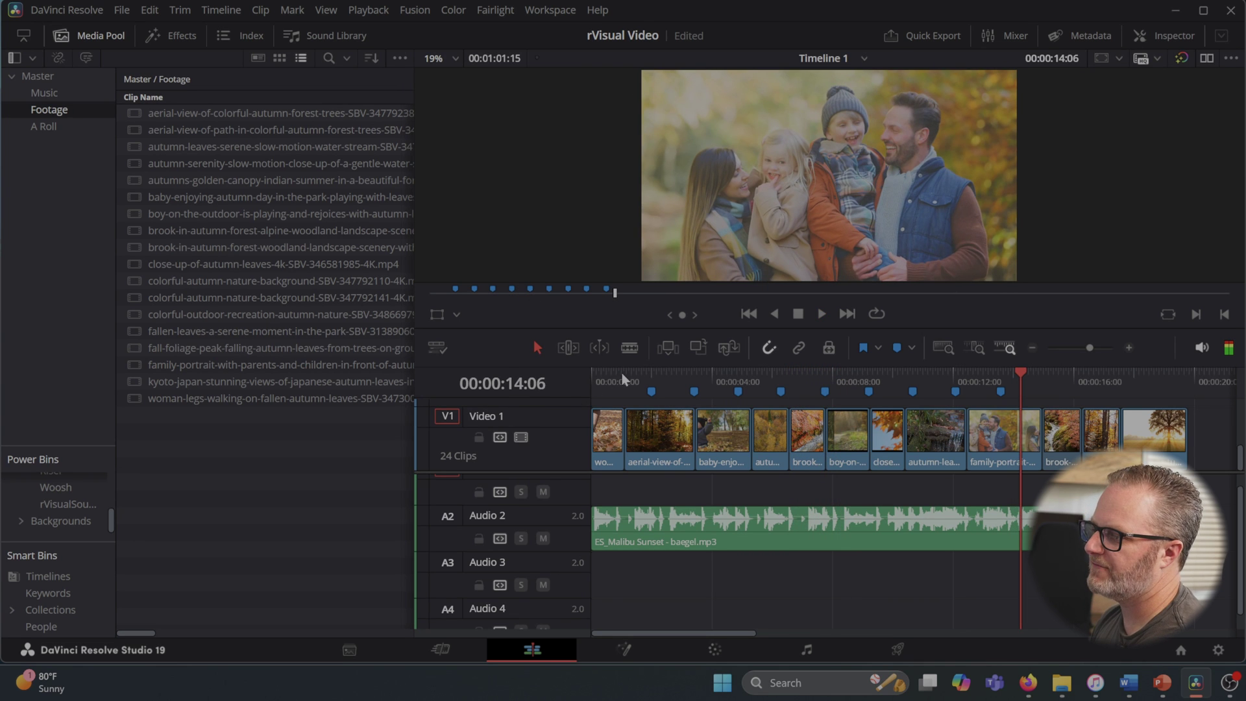
{"action": "left_click_drag", "start_coordinate": [621, 372], "coordinate": [578, 369]}
{"action": "key", "text": "space"}
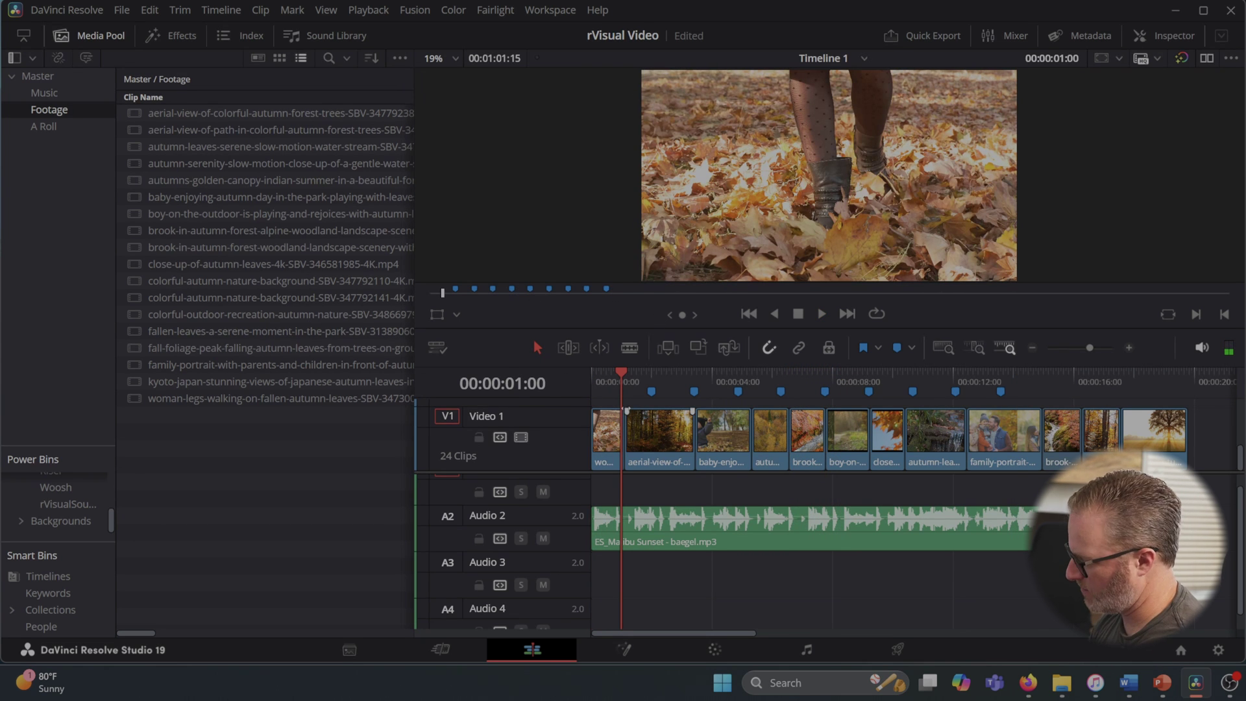
{"action": "key", "text": "m"}
- Trim the opening woman clip to end at the one-second marker and replay the opening
{"action": "left_click_drag", "start_coordinate": [623, 436], "coordinate": [620, 435]}
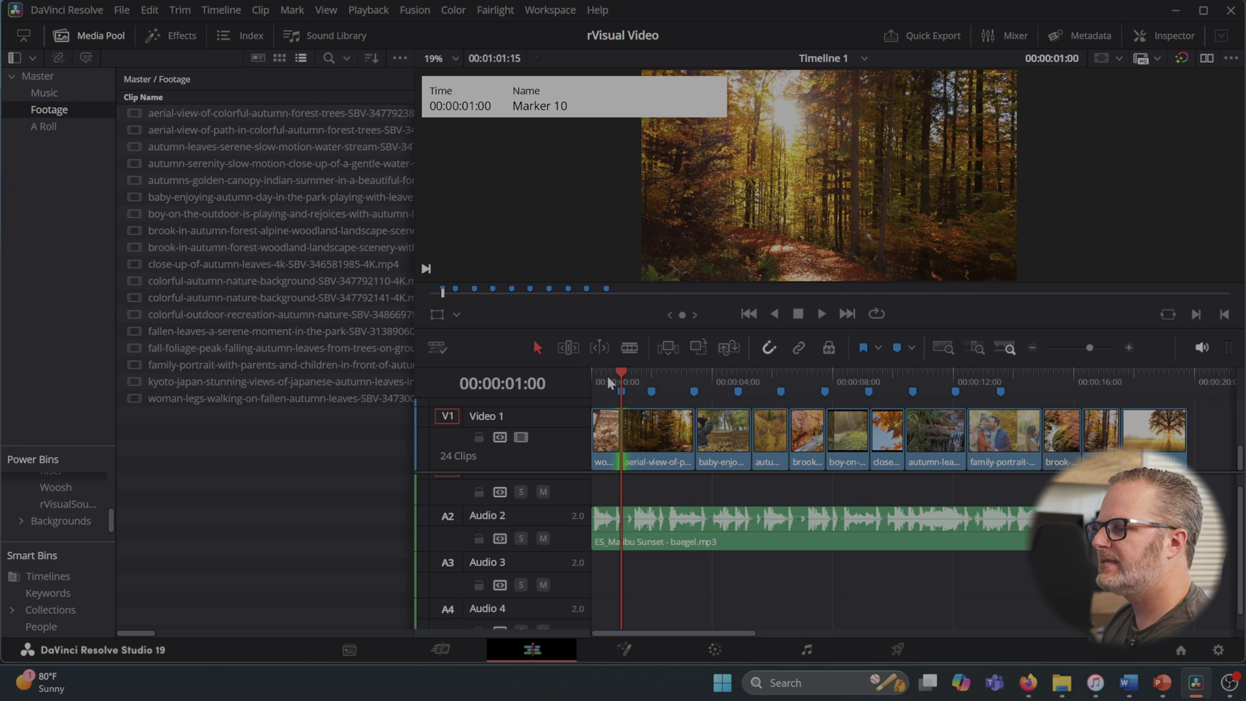
{"action": "left_click_drag", "start_coordinate": [607, 383], "coordinate": [565, 364]}
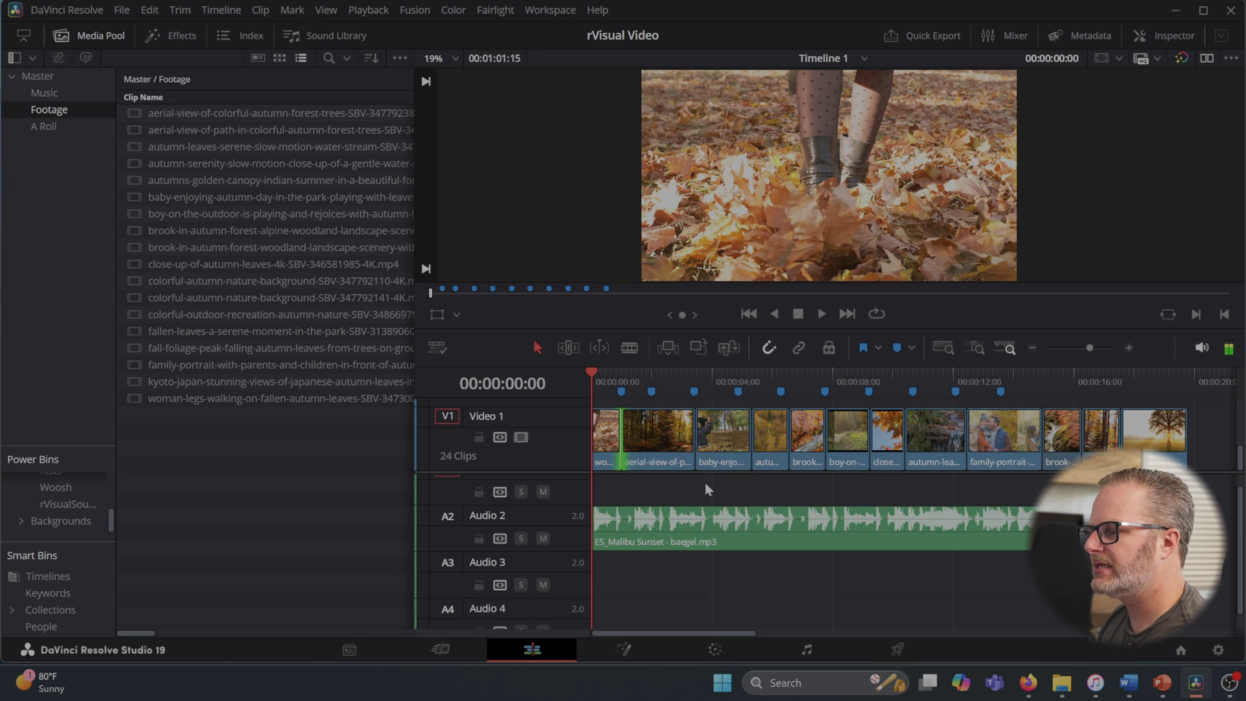
{"action": "key", "text": "space"}
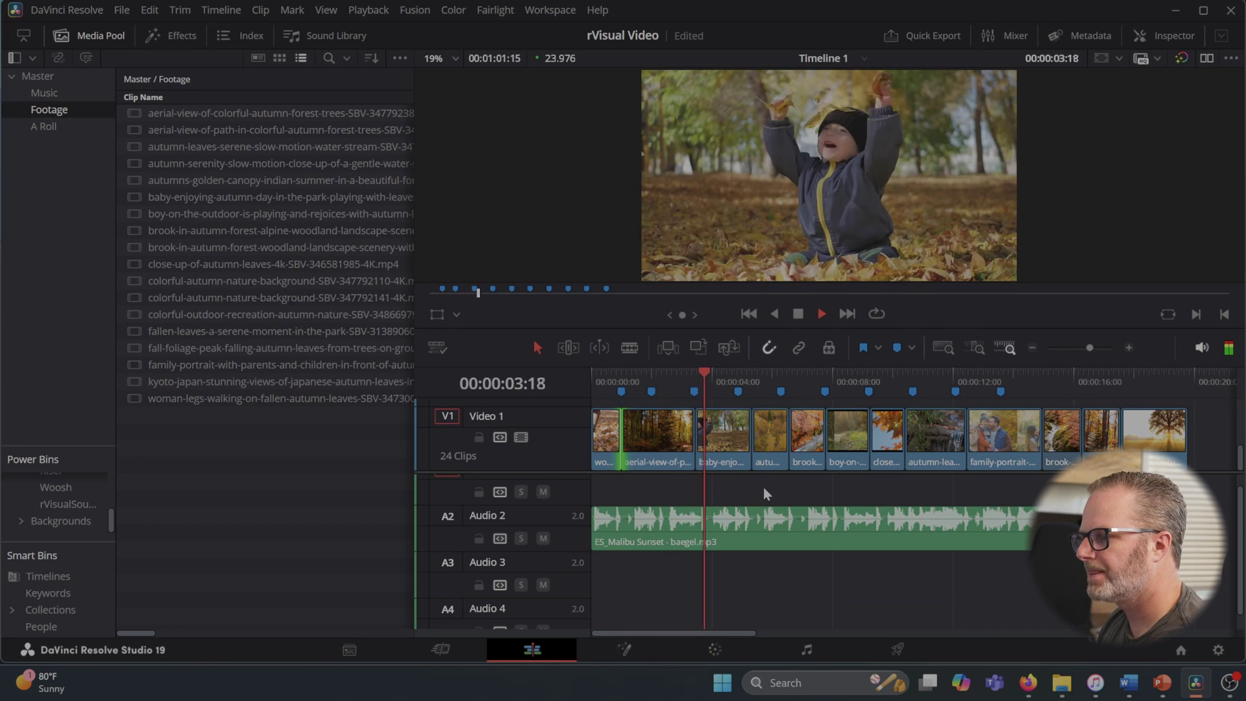
- Jump to Marker 2 at 00:00:03:10 and replay the aerial-to-baby cut to check it
{"action": "key", "text": "space"}
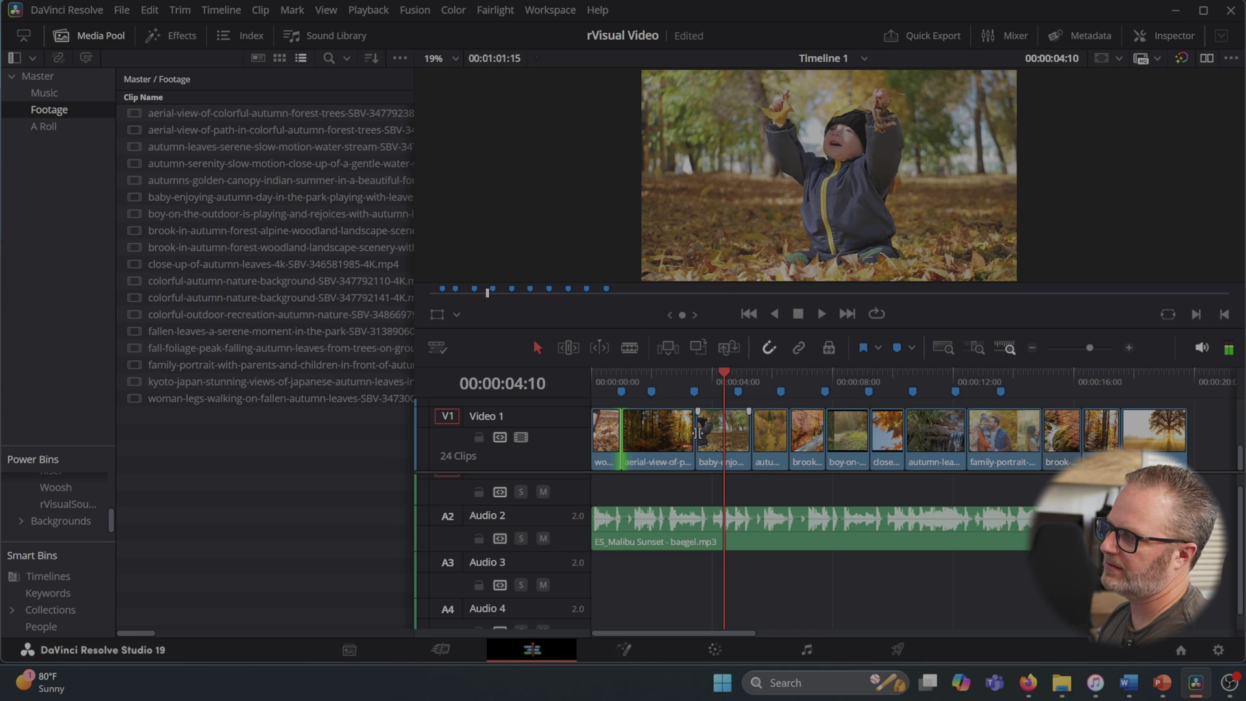
{"action": "left_click", "coordinate": [695, 375]}
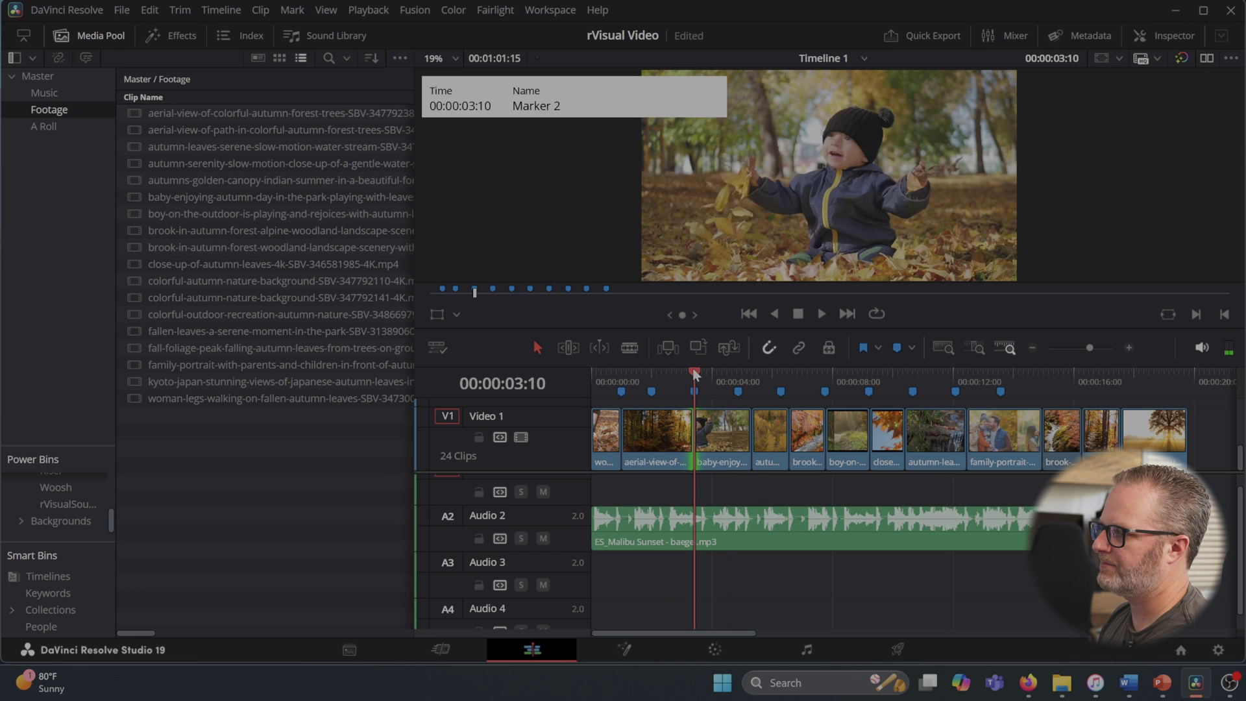
{"action": "left_click", "coordinate": [723, 375]}
{"action": "key", "text": "space"}
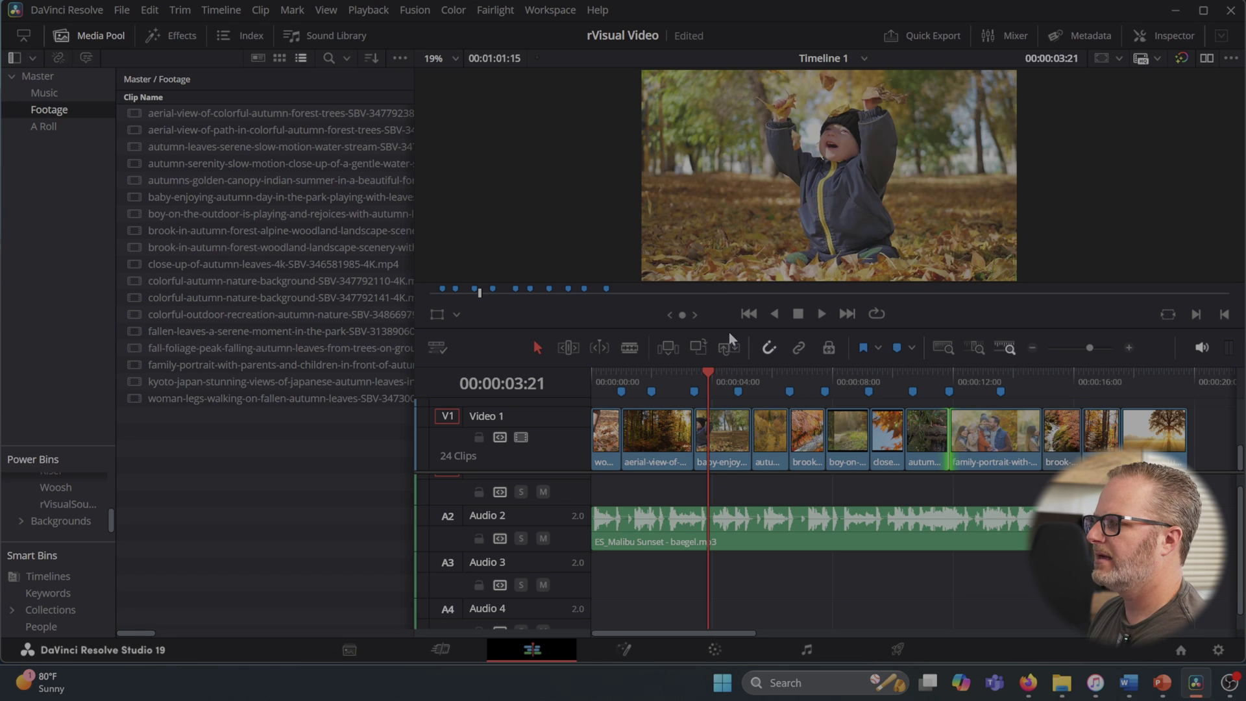
{"action": "left_click_drag", "start_coordinate": [694, 369], "coordinate": [537, 387]}
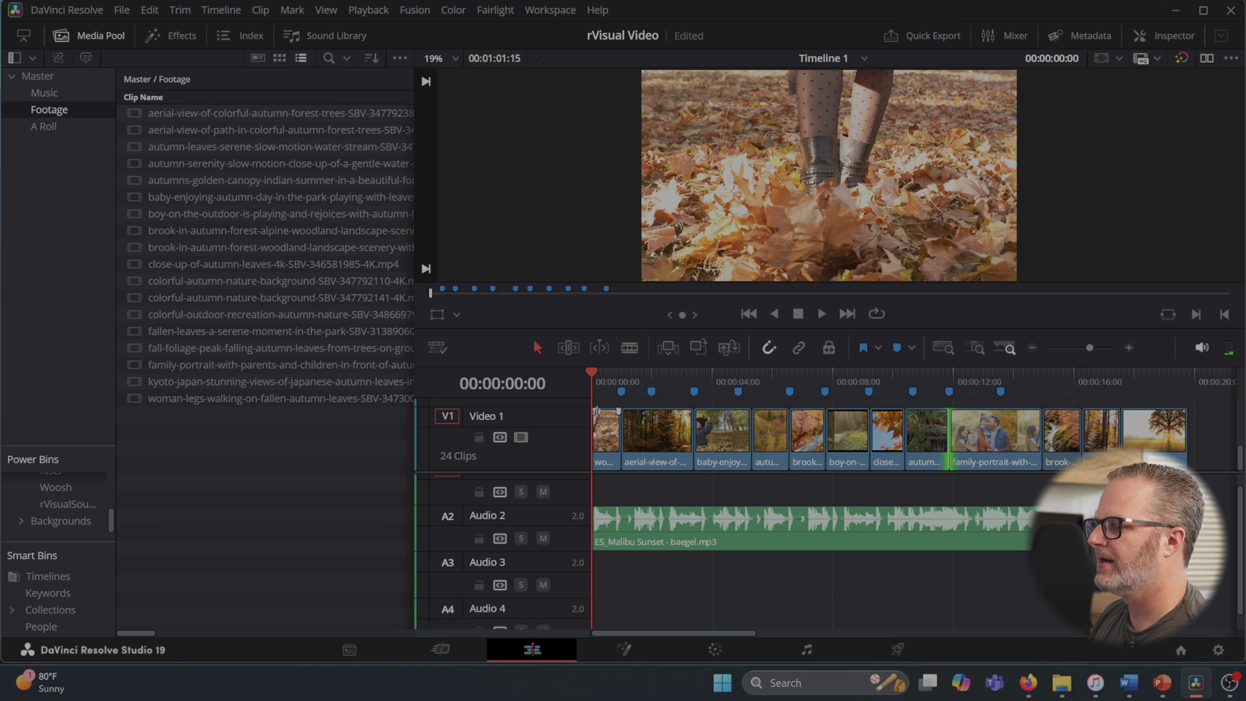
- Add short fade-ins to the first Video 1 clip and the Audio 2 music, then review
{"action": "left_click_drag", "start_coordinate": [594, 411], "coordinate": [602, 410]}
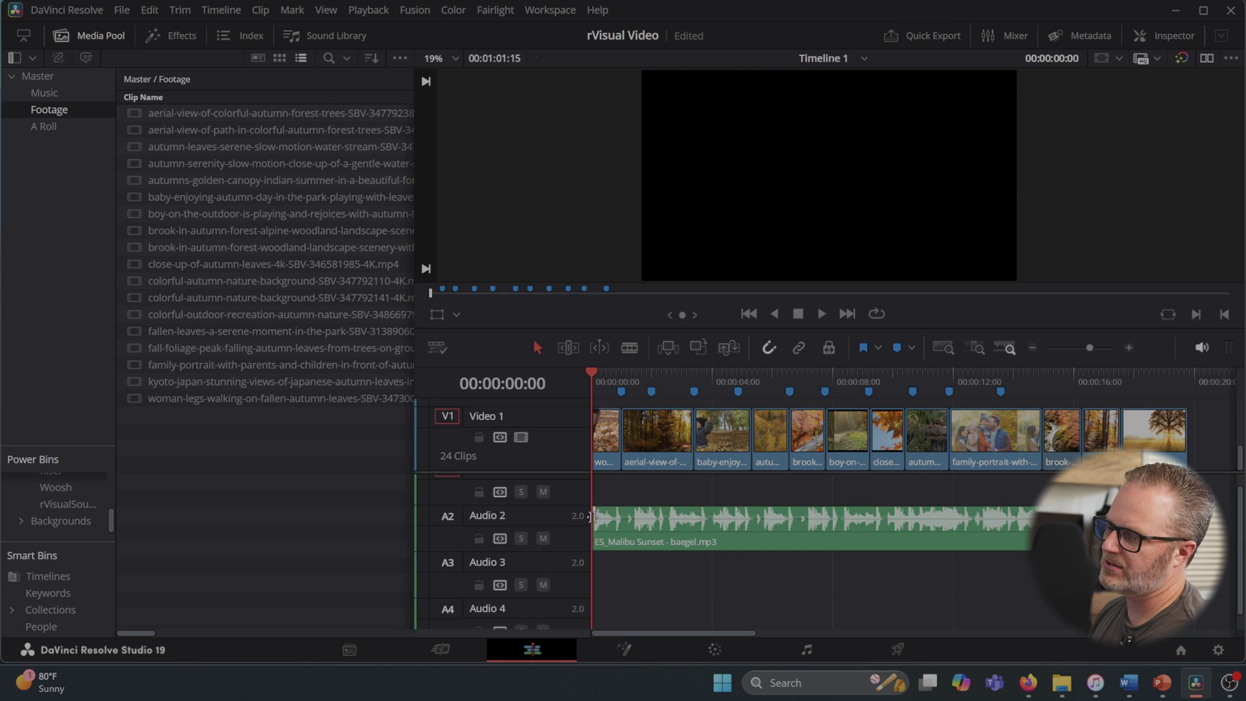
{"action": "left_click_drag", "start_coordinate": [593, 515], "coordinate": [606, 510]}
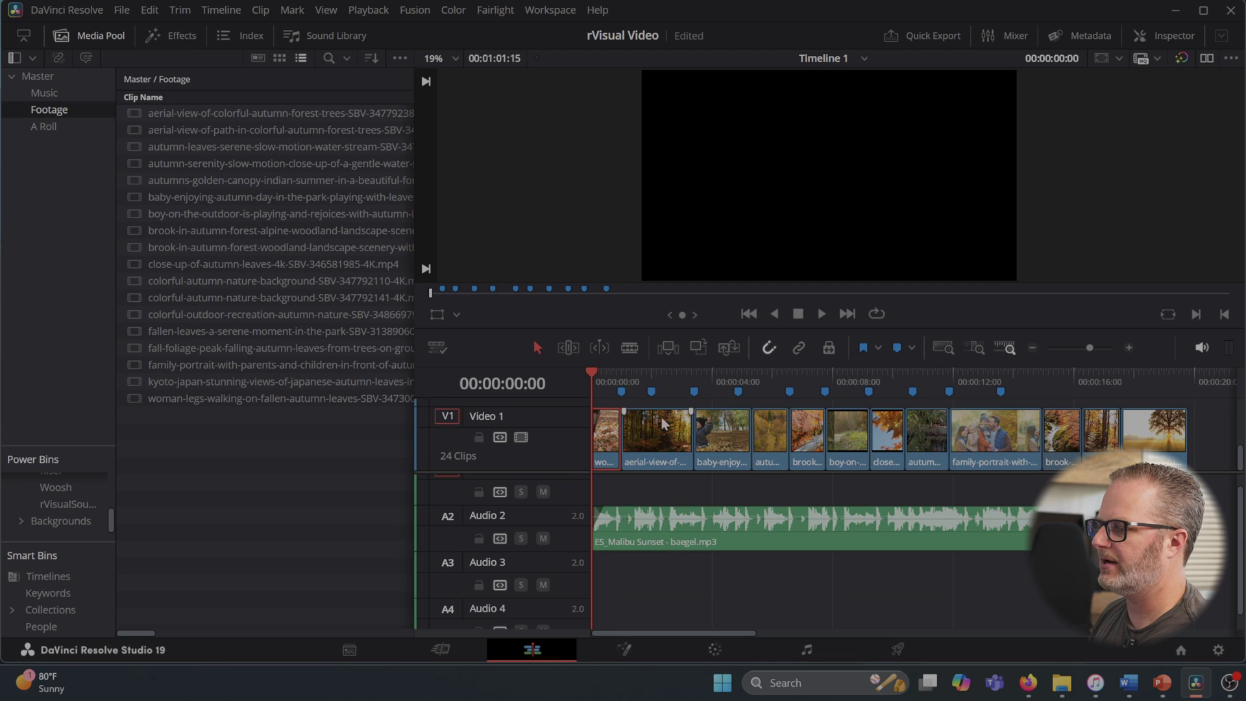
{"action": "left_click_drag", "start_coordinate": [624, 410], "coordinate": [595, 415]}
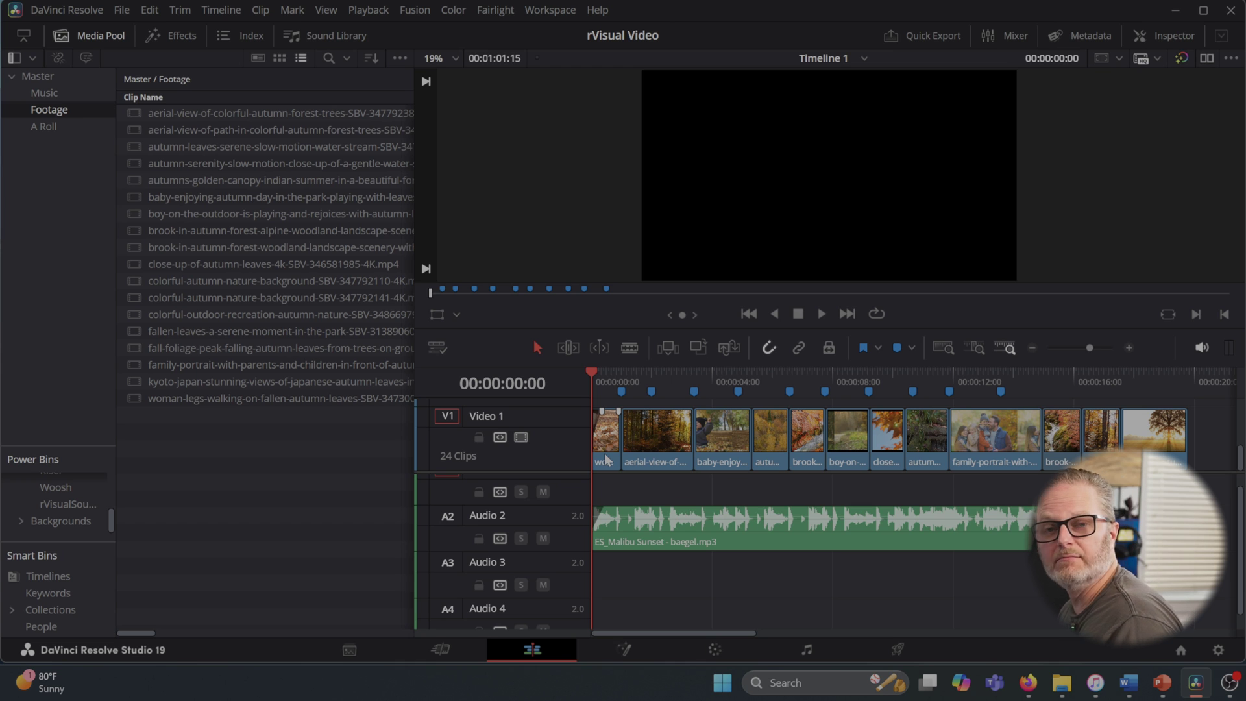
{"action": "left_click_drag", "start_coordinate": [638, 417], "coordinate": [657, 454]}
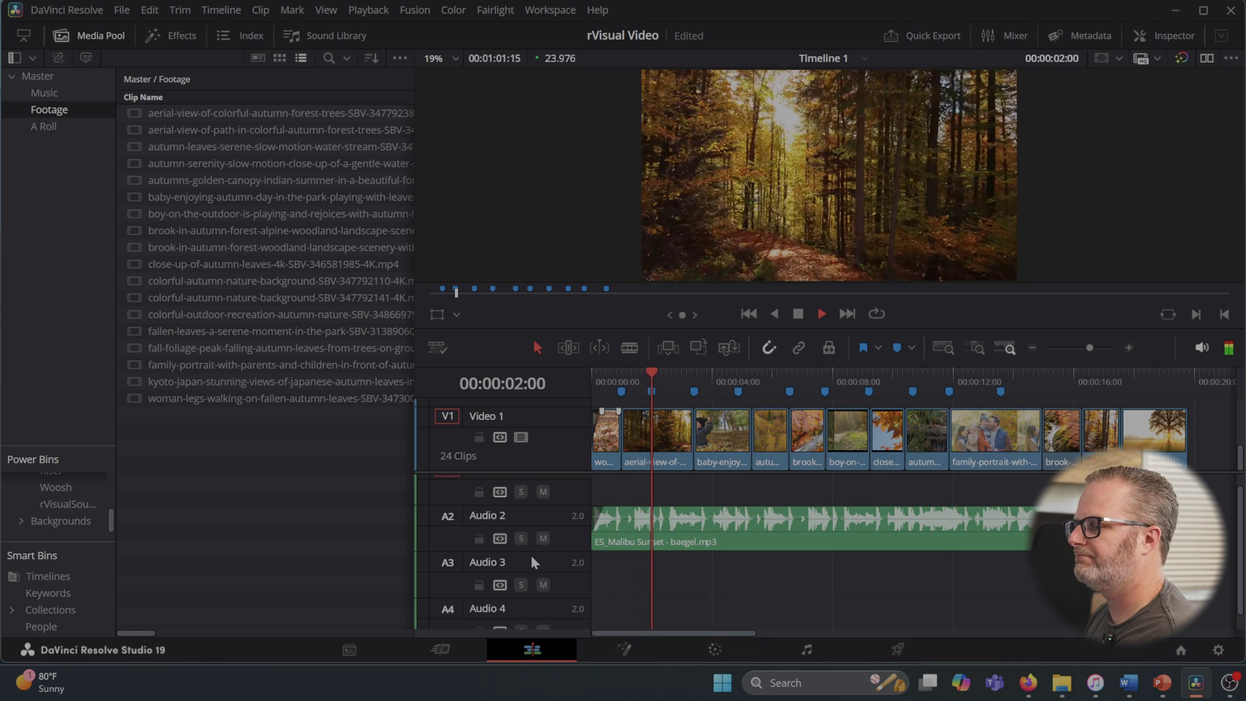
{"action": "key", "text": "space"}
{"action": "left_click_drag", "start_coordinate": [667, 376], "coordinate": [543, 388]}
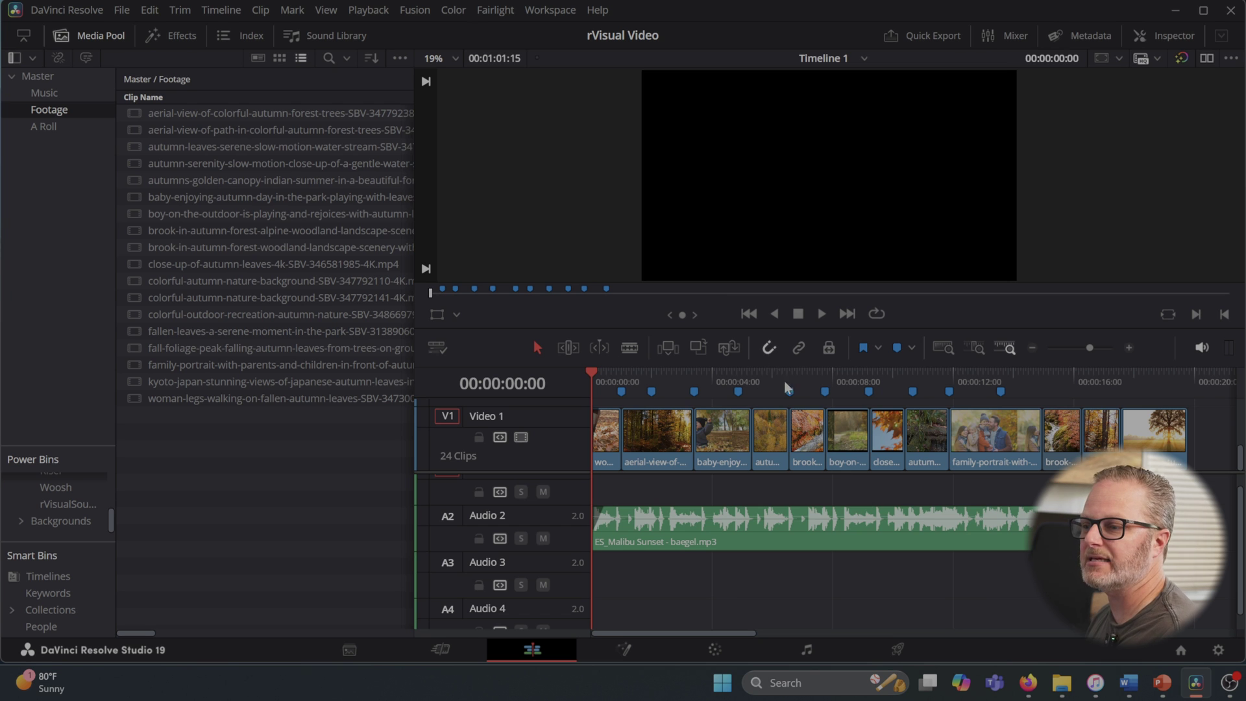
- Show the Effects library at Toolbox > Video Transitions
{"action": "left_click", "coordinate": [163, 39]}
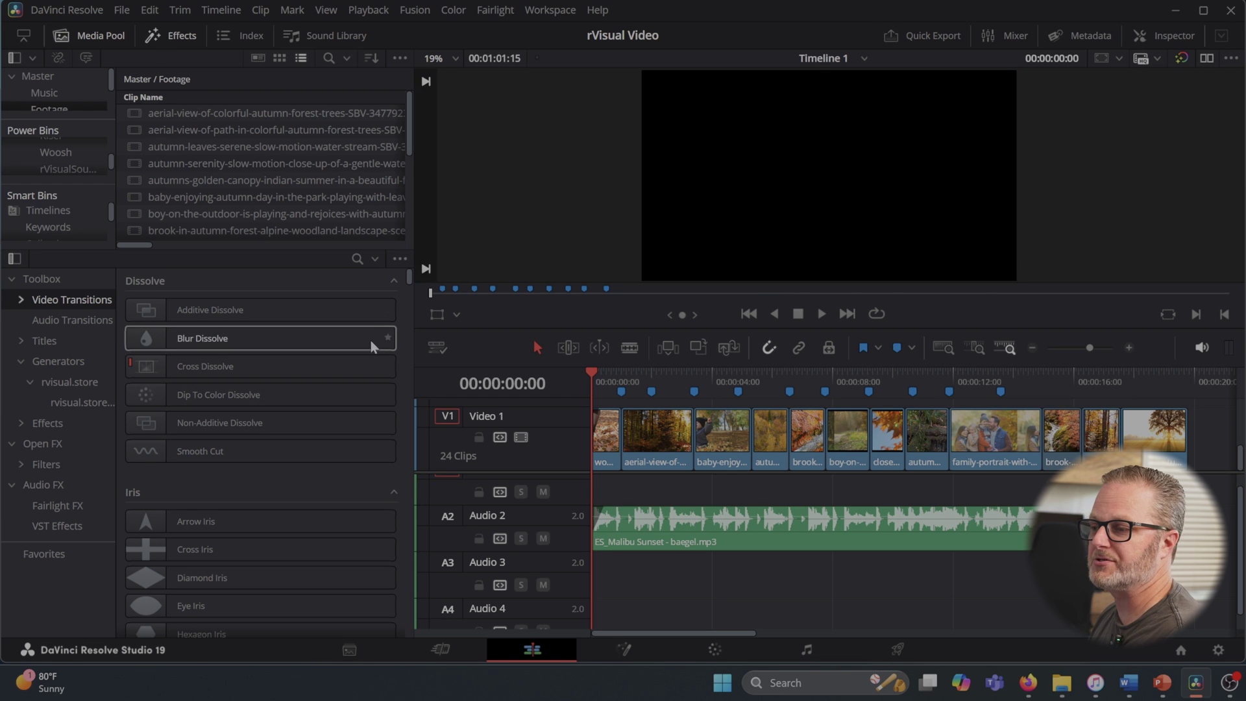
- Scroll the Video Transitions list down to the rvisual CMPRO [FS] transitions
{"action": "left_click_drag", "start_coordinate": [411, 281], "coordinate": [403, 312]}
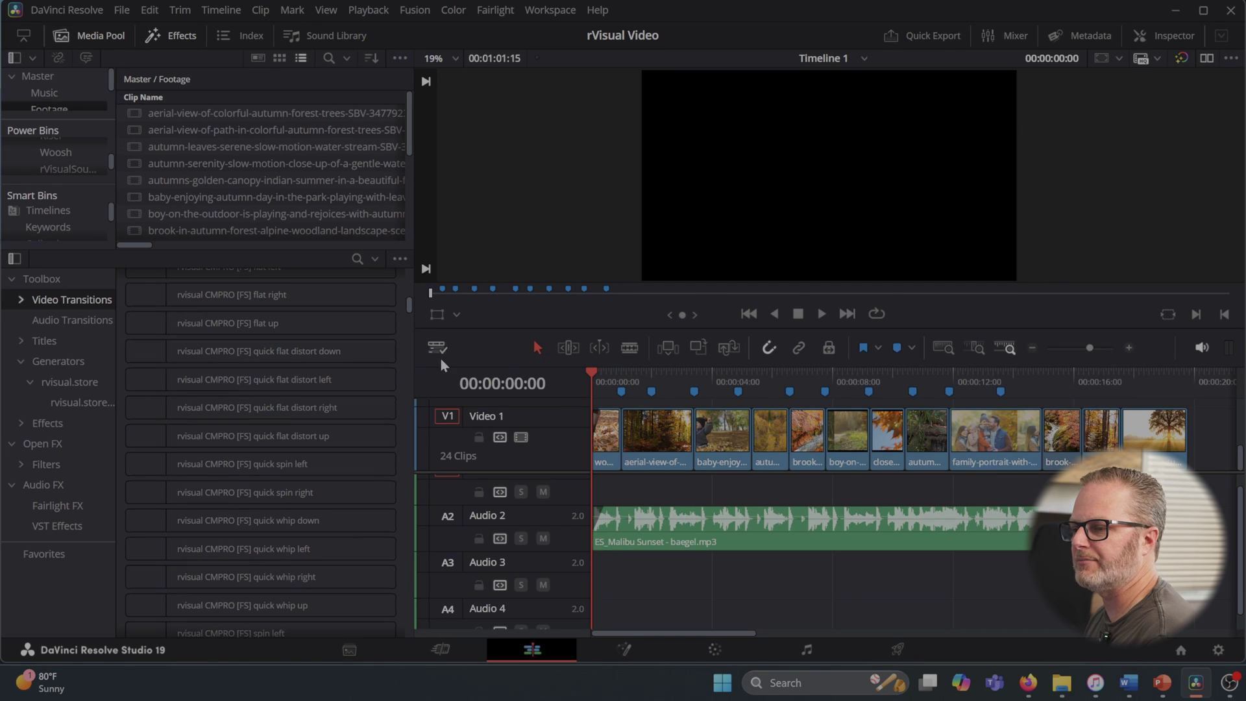
{"action": "scroll", "coordinate": [337, 383], "scroll_direction": "down", "scroll_amount": 3}
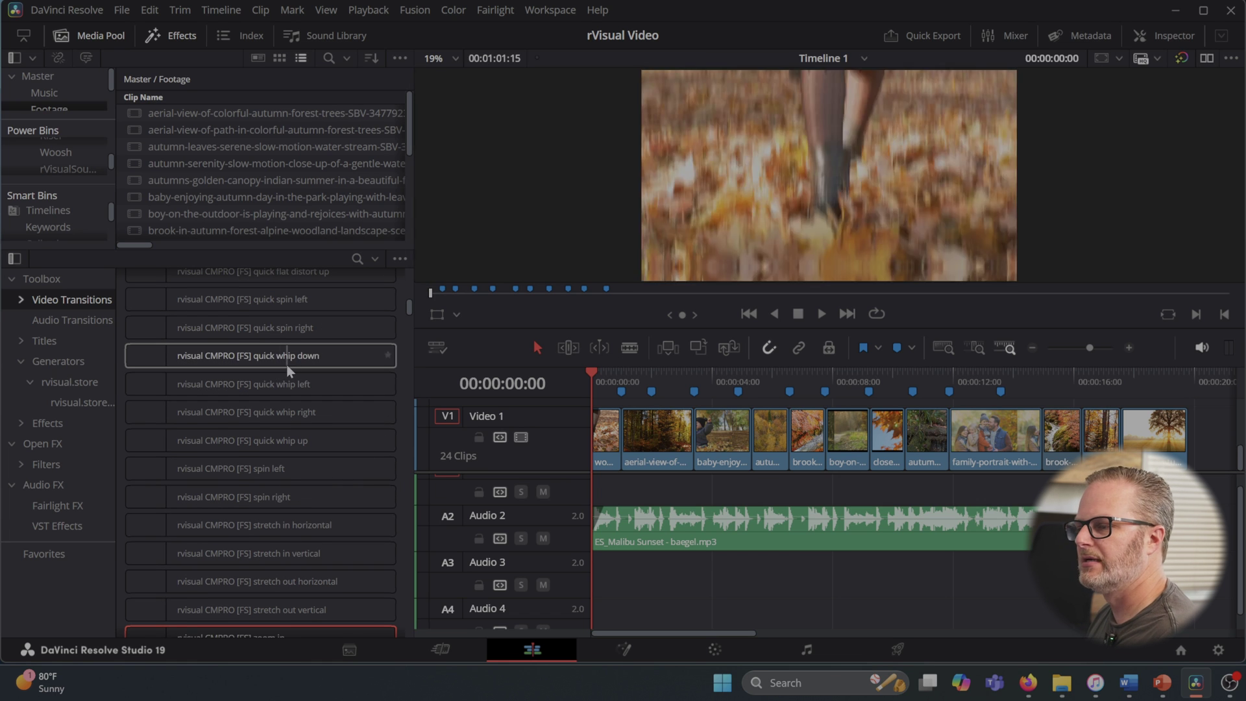
{"action": "scroll", "coordinate": [274, 367], "scroll_direction": "up", "scroll_amount": 3}
- Replay the timeline opening and park the playhead on the first-cut marker
{"action": "left_click", "coordinate": [605, 383]}
{"action": "left_click_drag", "start_coordinate": [610, 388], "coordinate": [644, 391]}
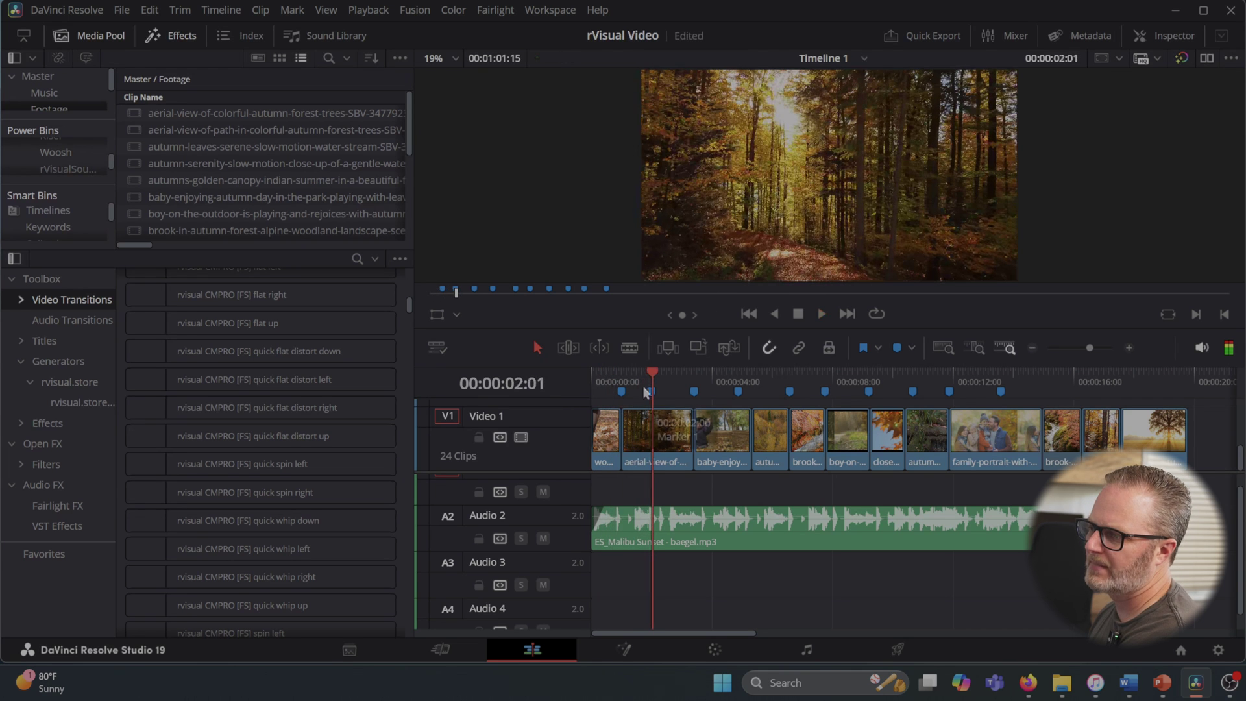
{"action": "left_click", "coordinate": [610, 373]}
{"action": "key", "text": "space"}
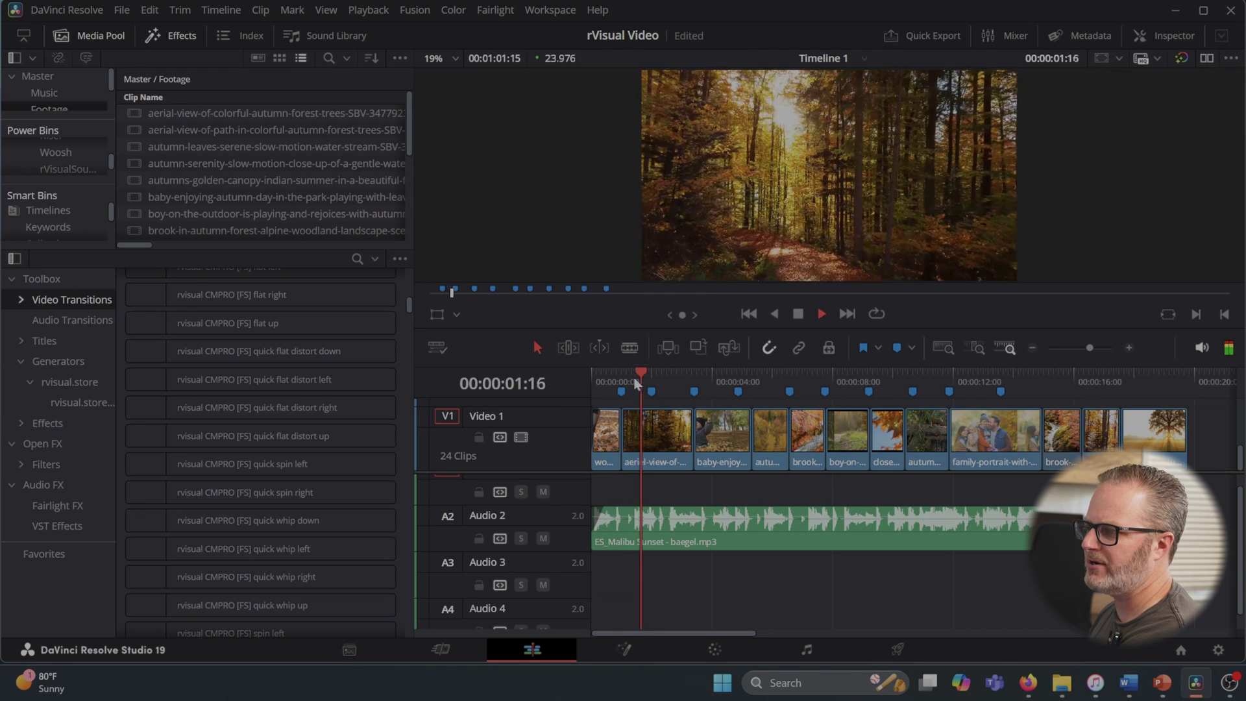
{"action": "key", "text": "space"}
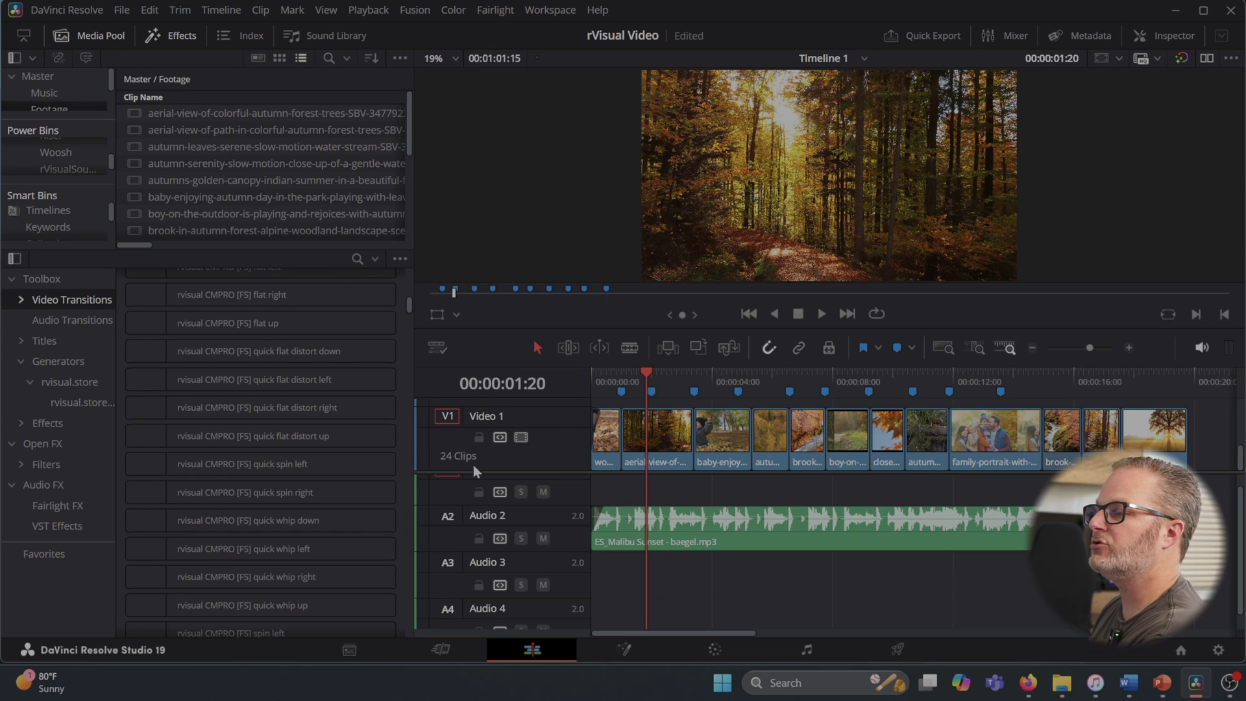
{"action": "left_click", "coordinate": [620, 375]}
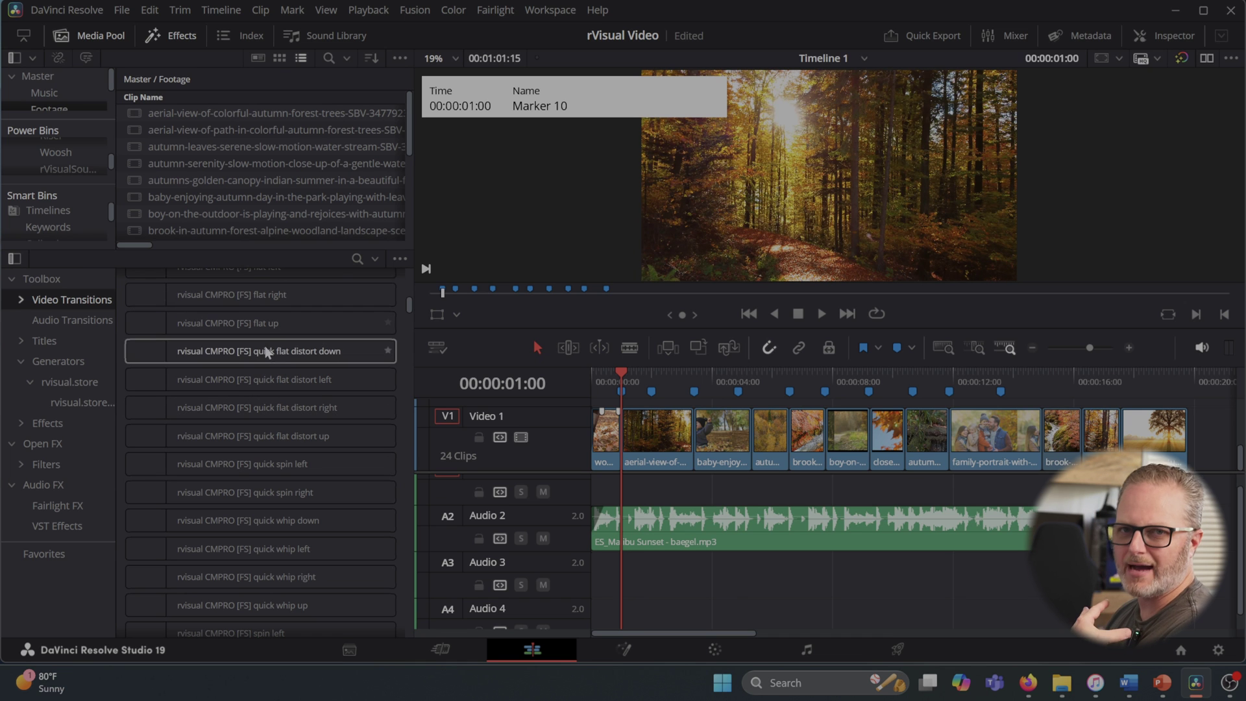
- Place the rvisual CMPRO [FS] zoom in transition on the first V1 cut
{"action": "scroll", "coordinate": [295, 454], "scroll_direction": "down", "scroll_amount": 5}
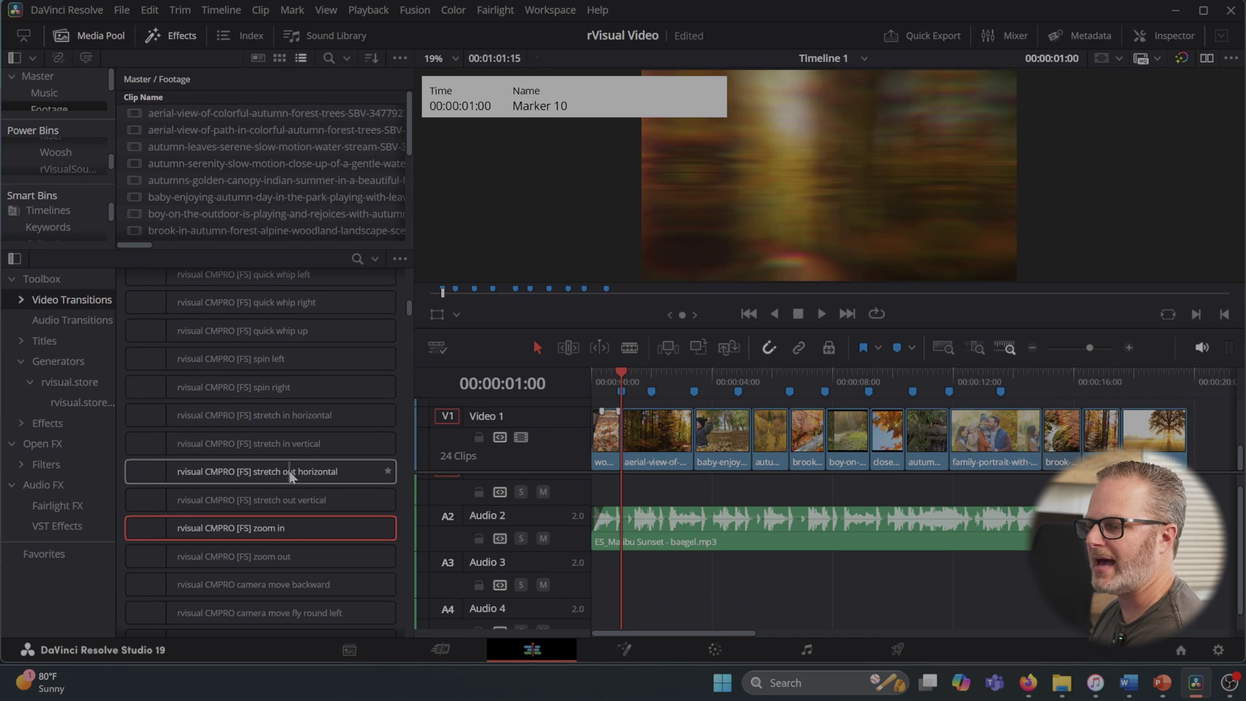
{"action": "scroll", "coordinate": [290, 477], "scroll_direction": "down", "scroll_amount": 2}
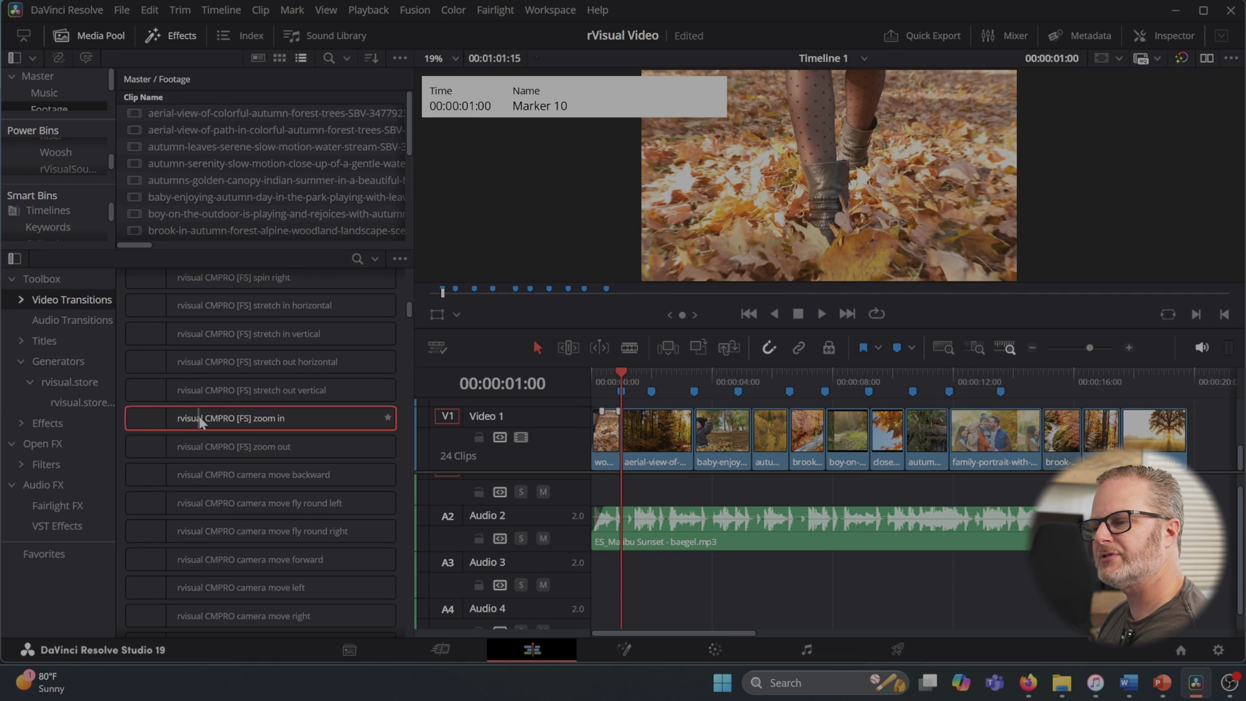
{"action": "left_click_drag", "start_coordinate": [228, 417], "coordinate": [624, 440]}
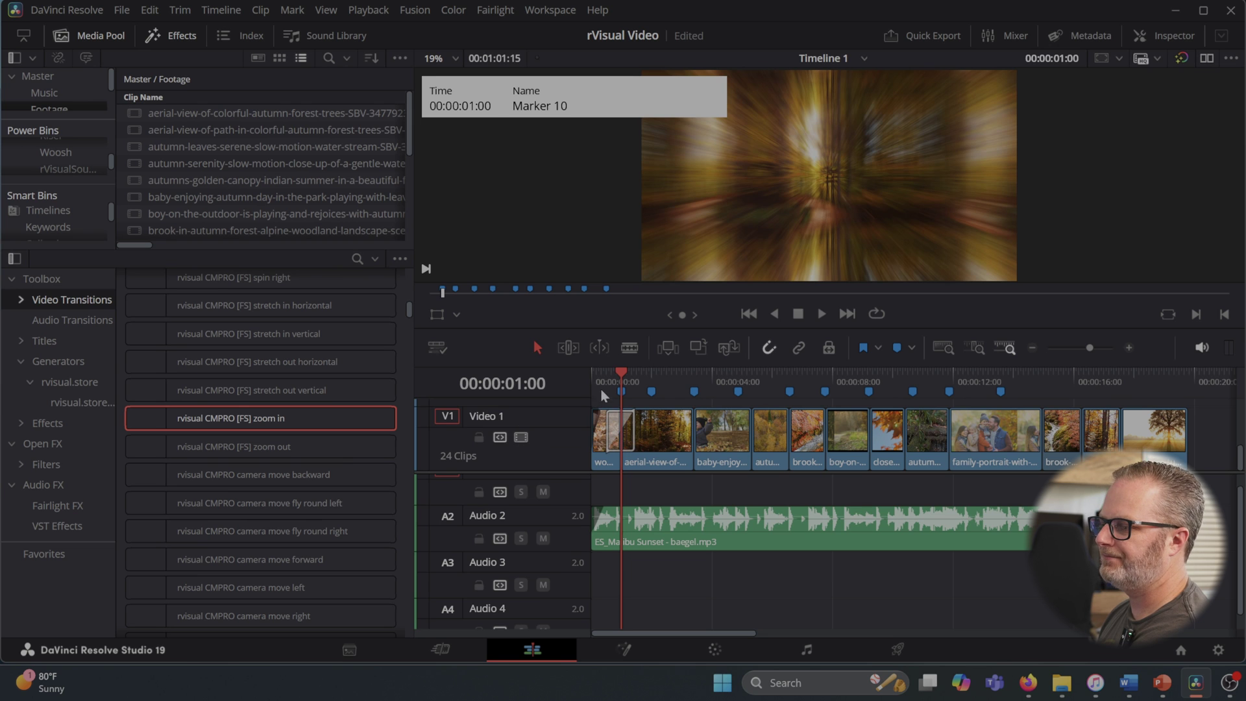
- Play back the zoom in transition from the start and save the project
{"action": "left_click", "coordinate": [593, 367]}
{"action": "key", "text": "space"}
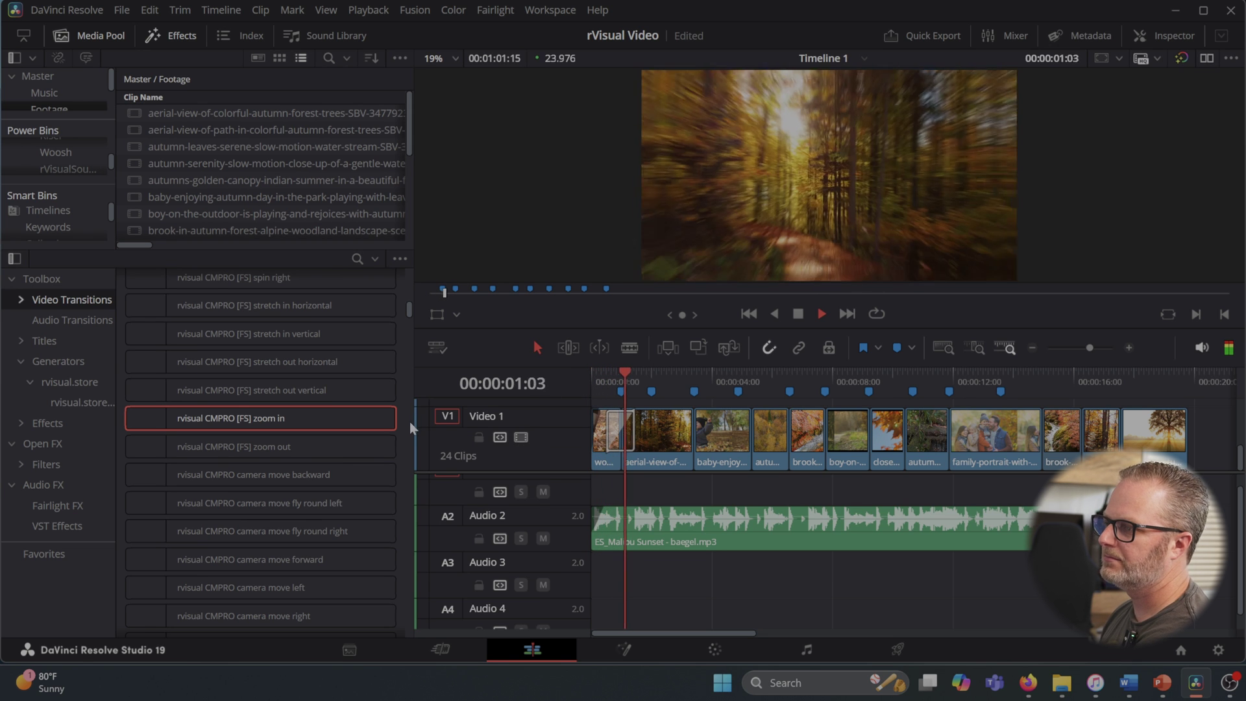
{"action": "key", "text": "space"}
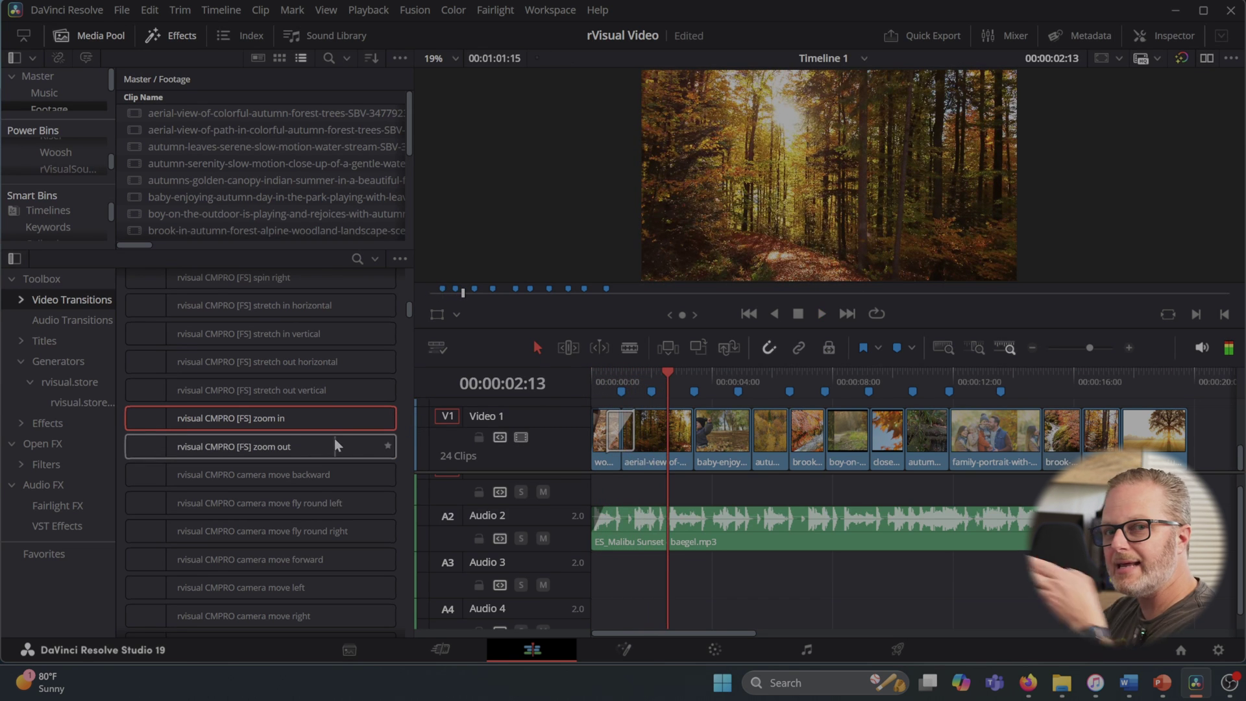
{"action": "key", "text": "ctrl+s"}
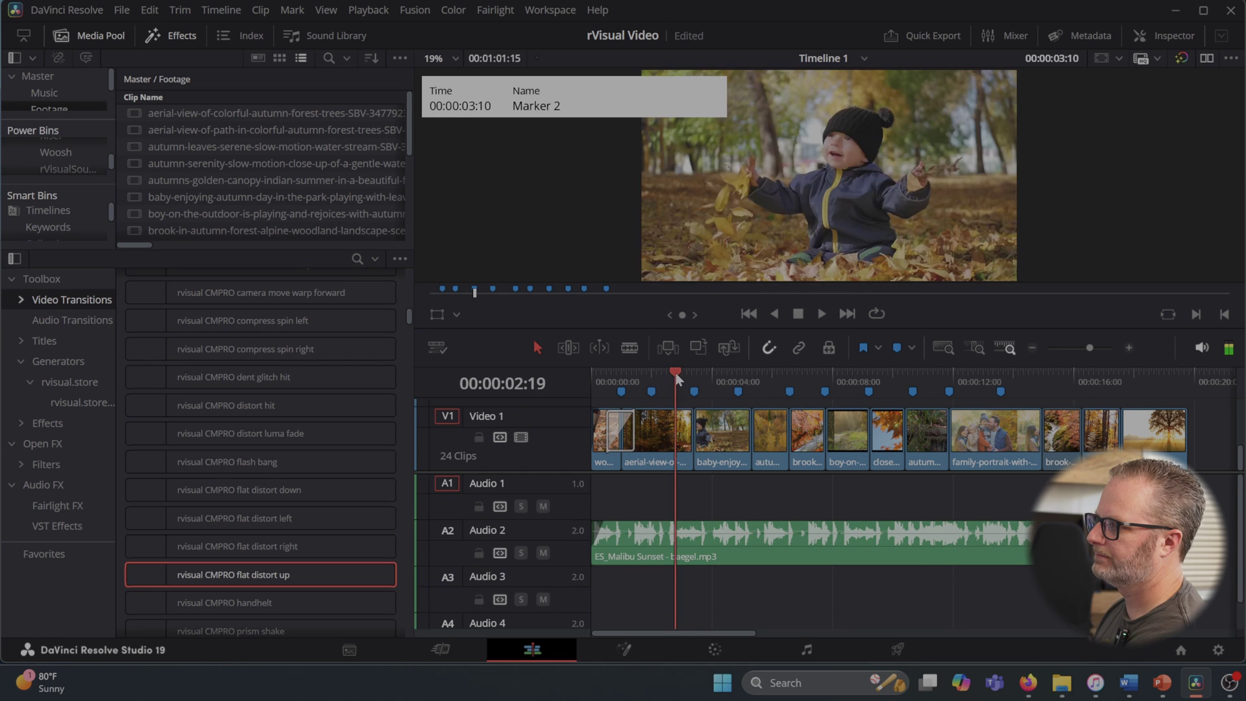
- Roll the baby-to-aerial-forest cut earlier so it lands on Marker 3
{"action": "key", "text": "space"}
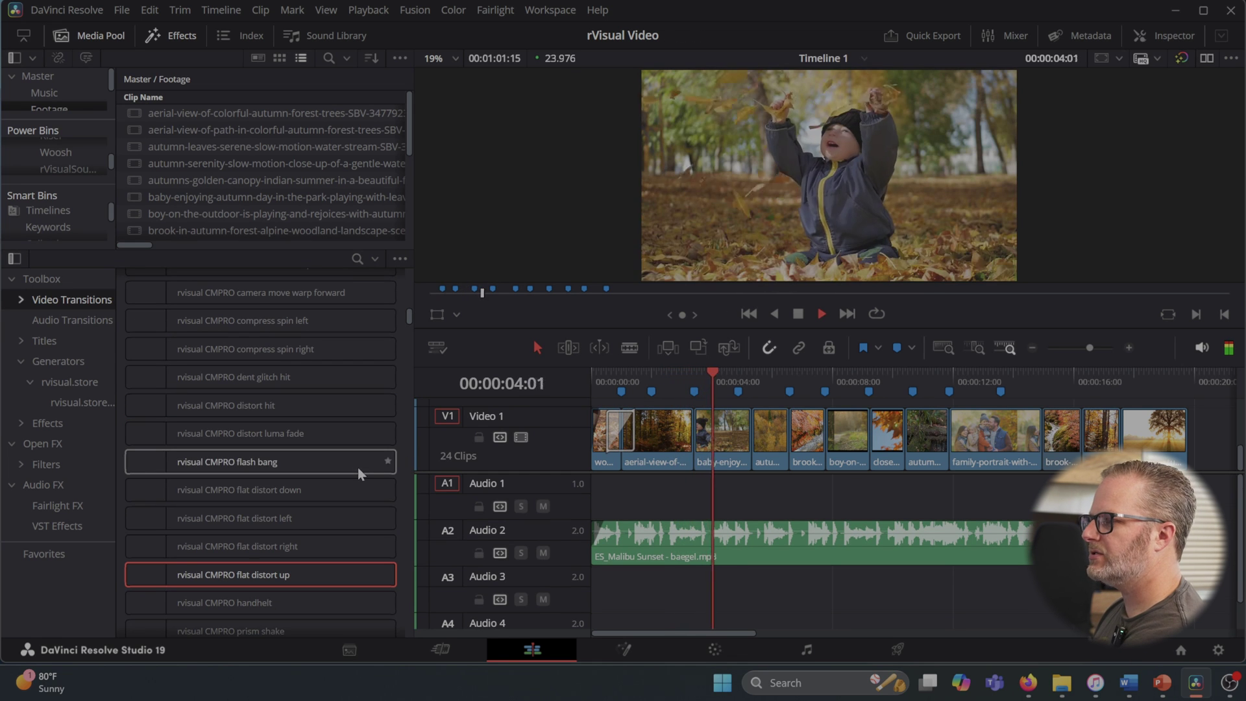
{"action": "key", "text": "space"}
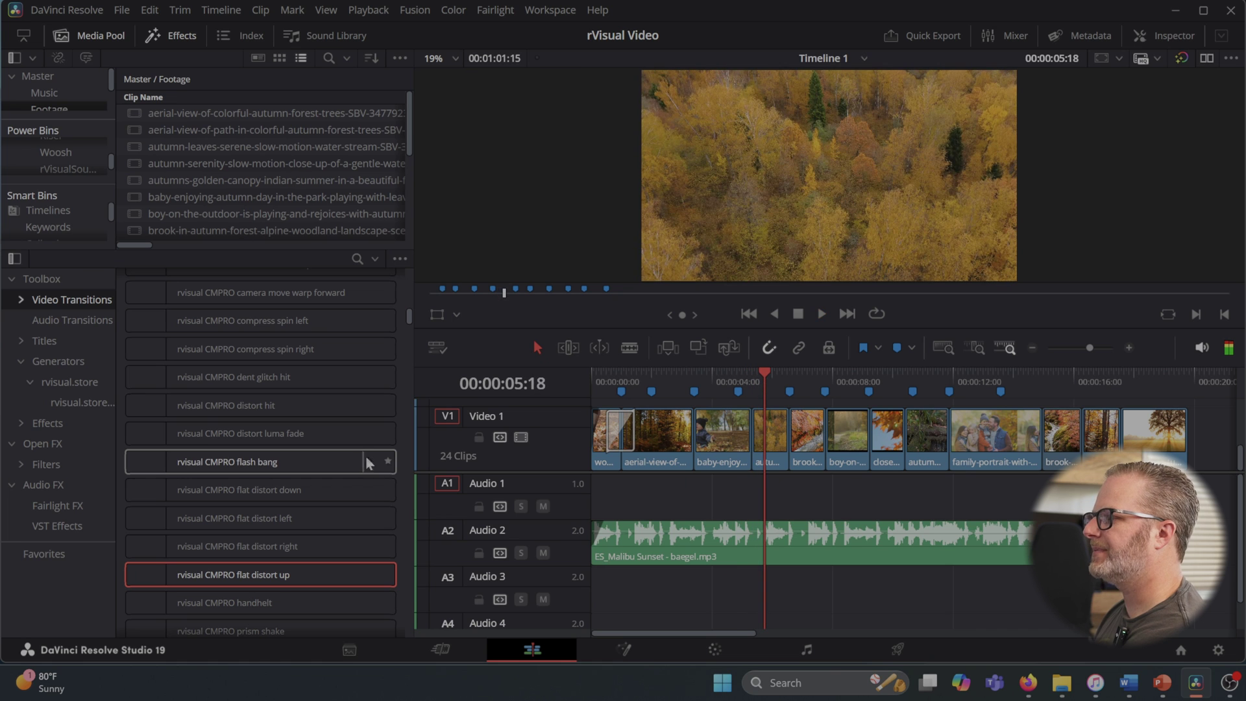
{"action": "left_click_drag", "start_coordinate": [775, 371], "coordinate": [752, 373]}
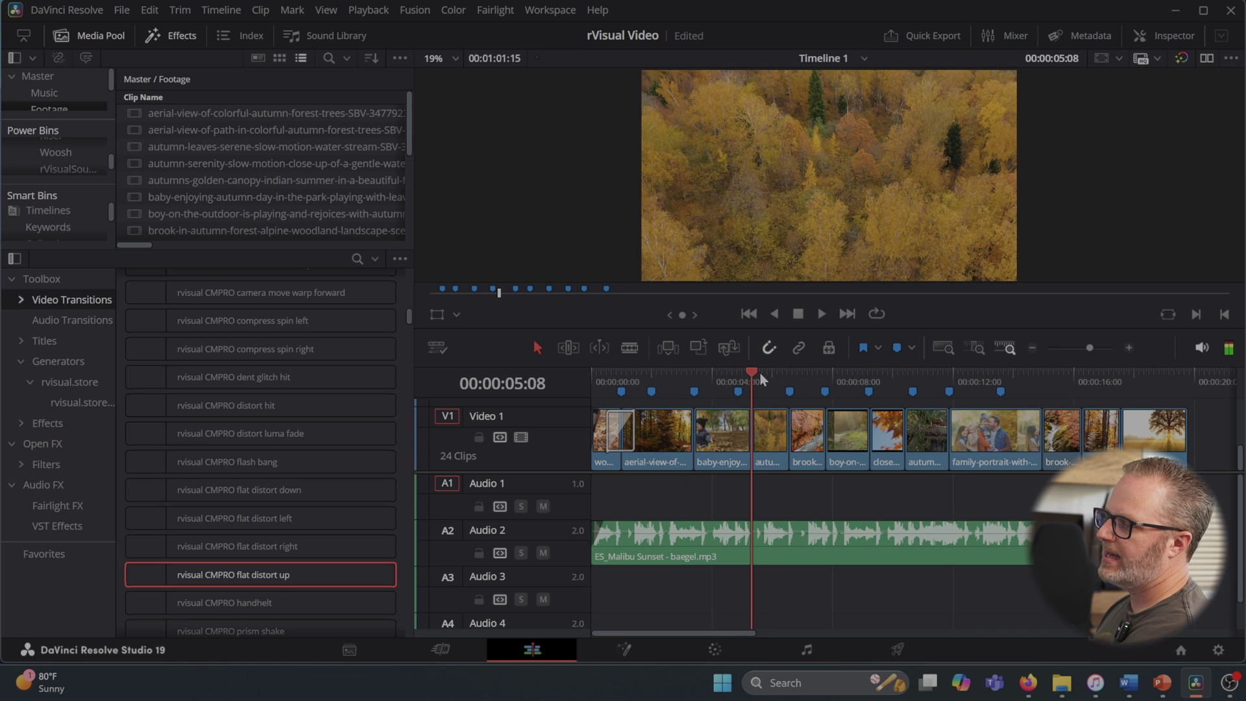
{"action": "left_click_drag", "start_coordinate": [746, 453], "coordinate": [737, 452]}
- Replay the adjusted cut, then drop the flat distort up transition at Marker 3
{"action": "left_click", "coordinate": [712, 380]}
{"action": "key", "text": "space"}
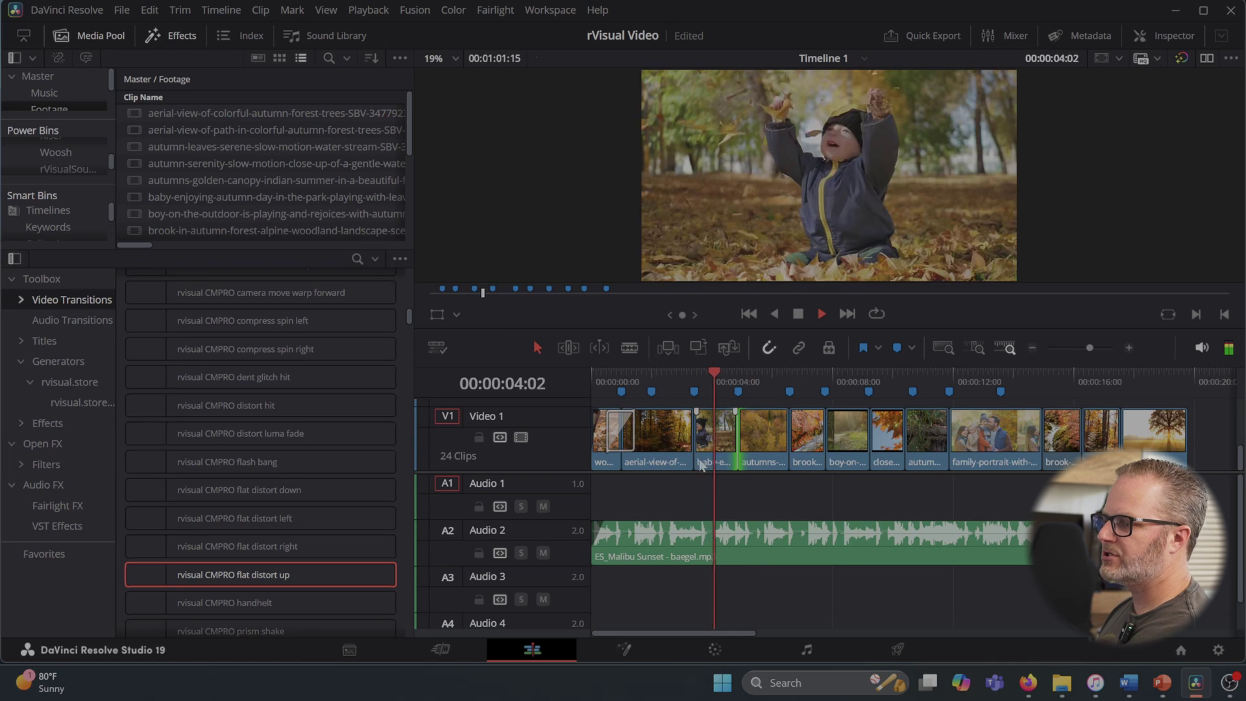
{"action": "key", "text": "space"}
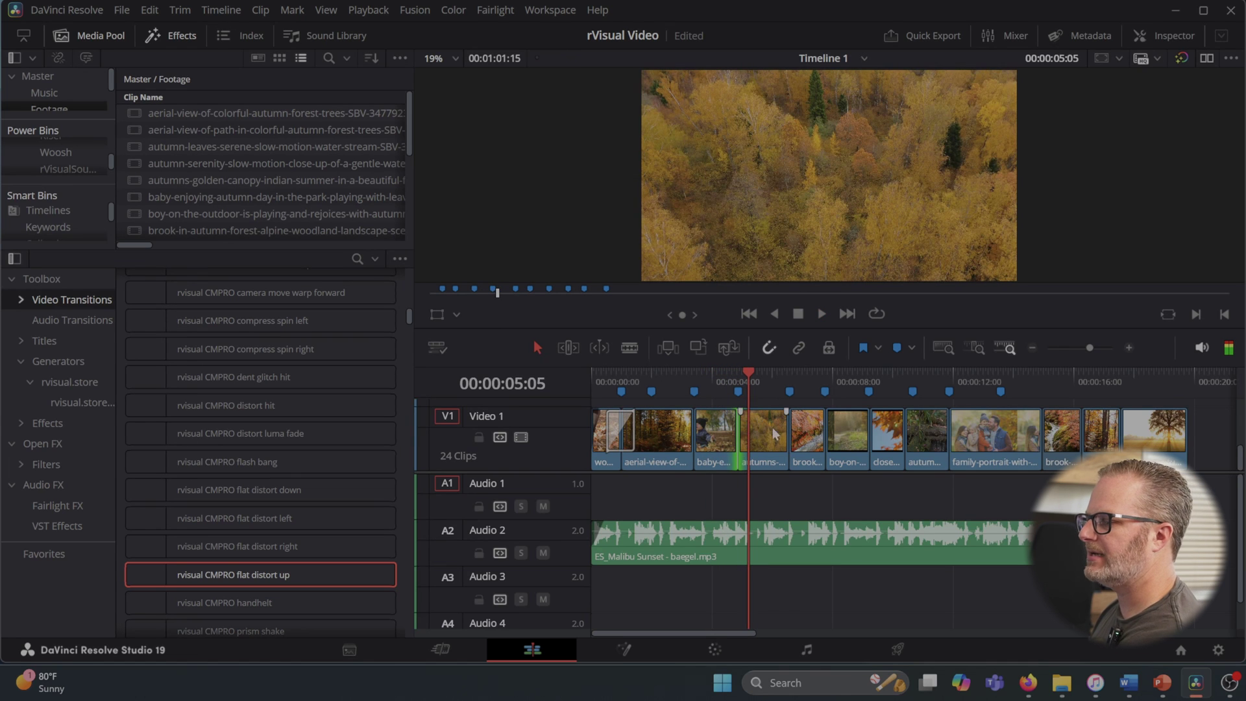
{"action": "left_click", "coordinate": [739, 374]}
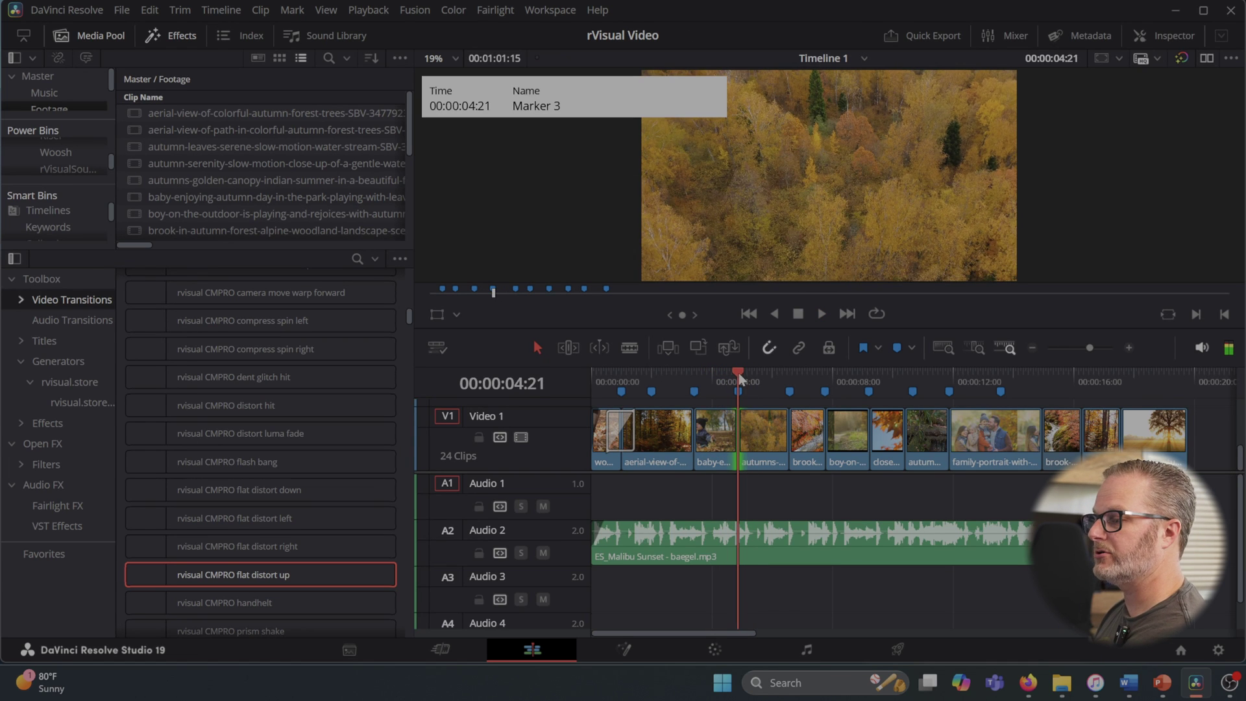
{"action": "mouse_move", "coordinate": [231, 576]}
{"action": "left_mouse_down"}
{"action": "mouse_move", "coordinate": [759, 425]}
{"action": "mouse_move", "coordinate": [737, 426]}
{"action": "left_mouse_up"}
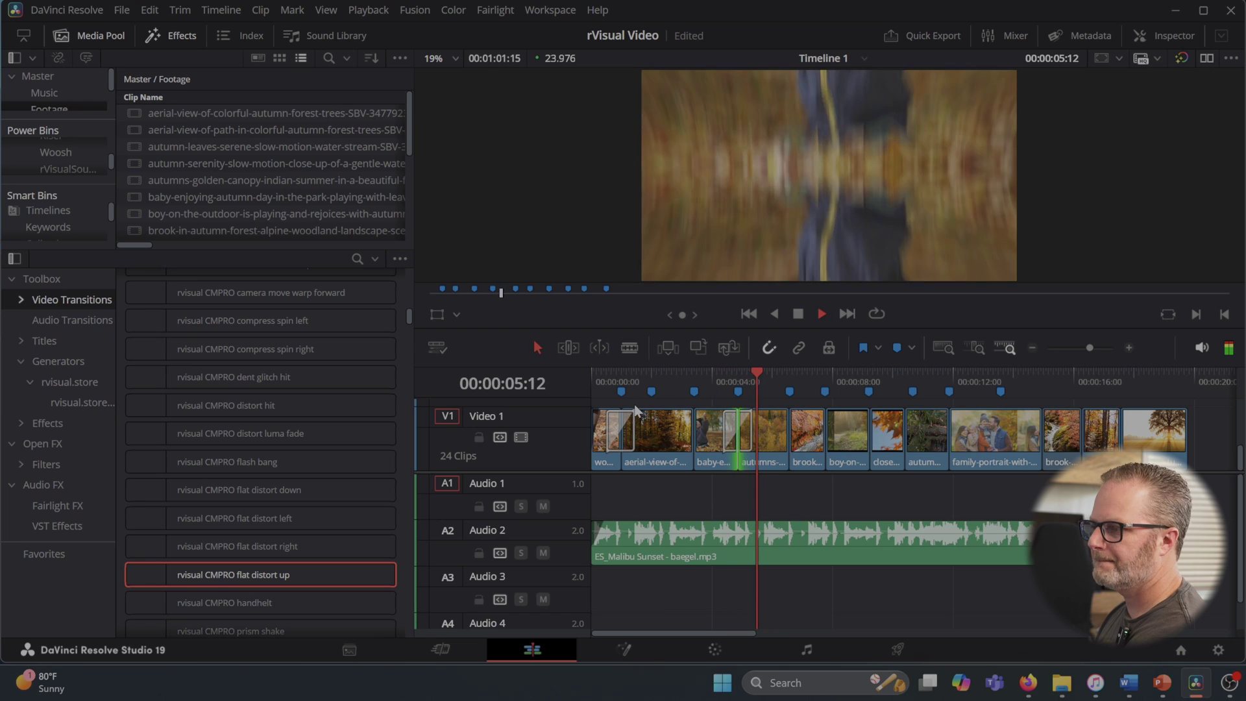
- Play back the new rvisual CMPRO flat distort up transition at Marker 3
{"action": "left_click", "coordinate": [710, 378]}
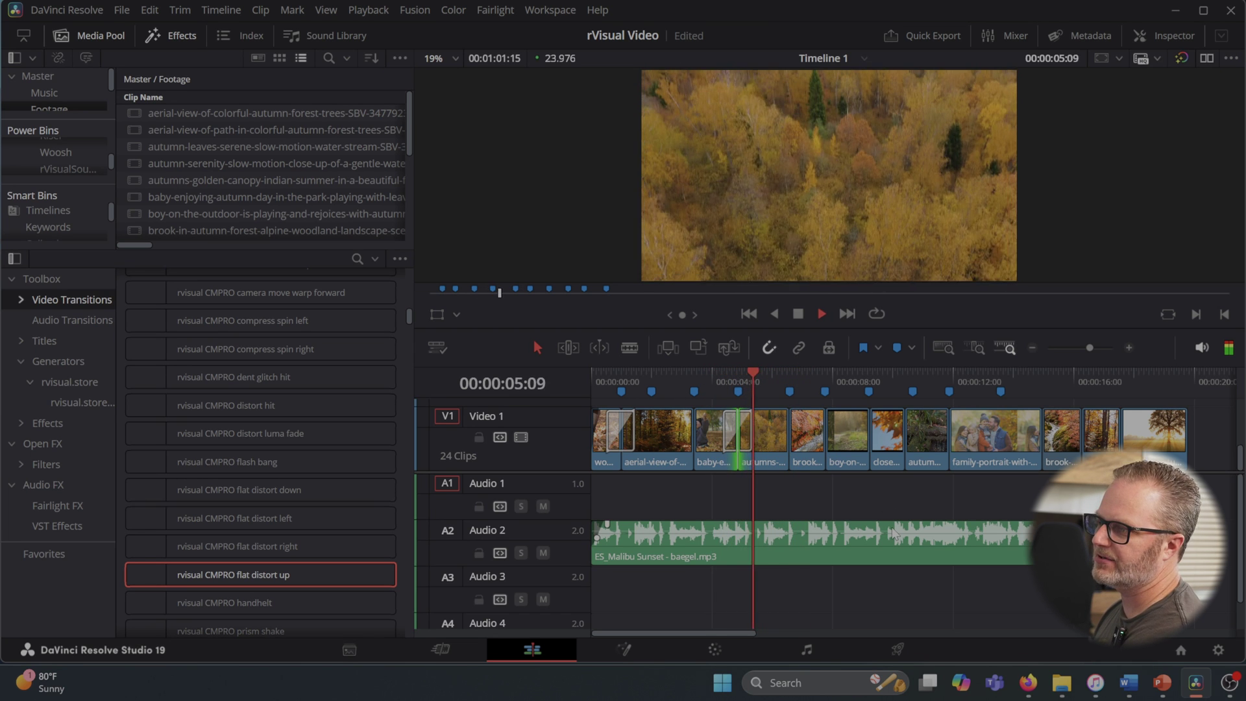
{"action": "left_click", "coordinate": [701, 374]}
{"action": "key", "text": "space"}
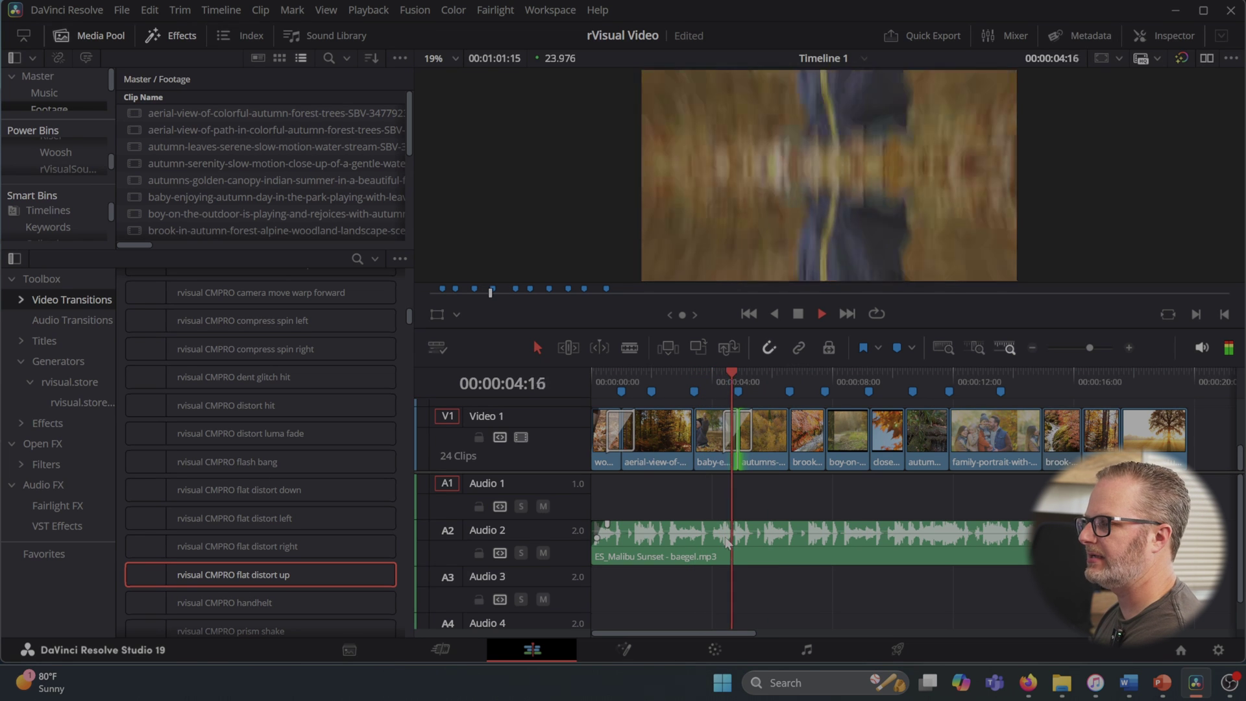
{"action": "key", "text": "space"}
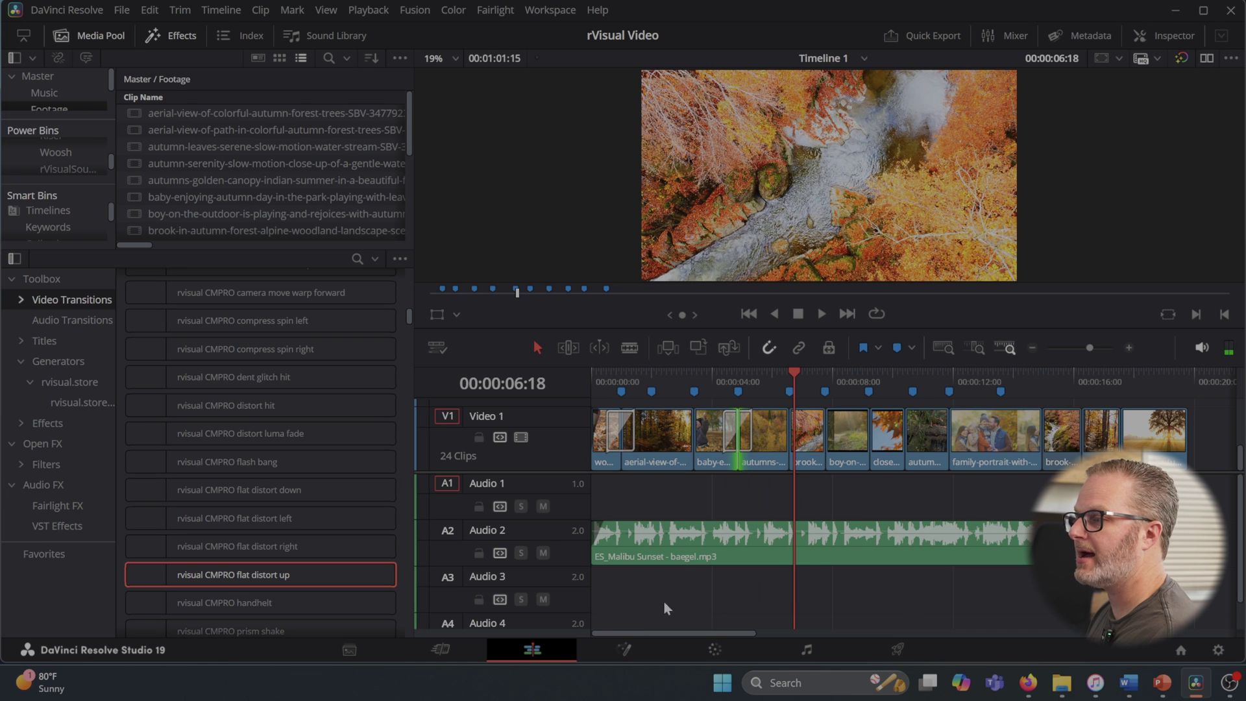
{"action": "key", "text": "space"}
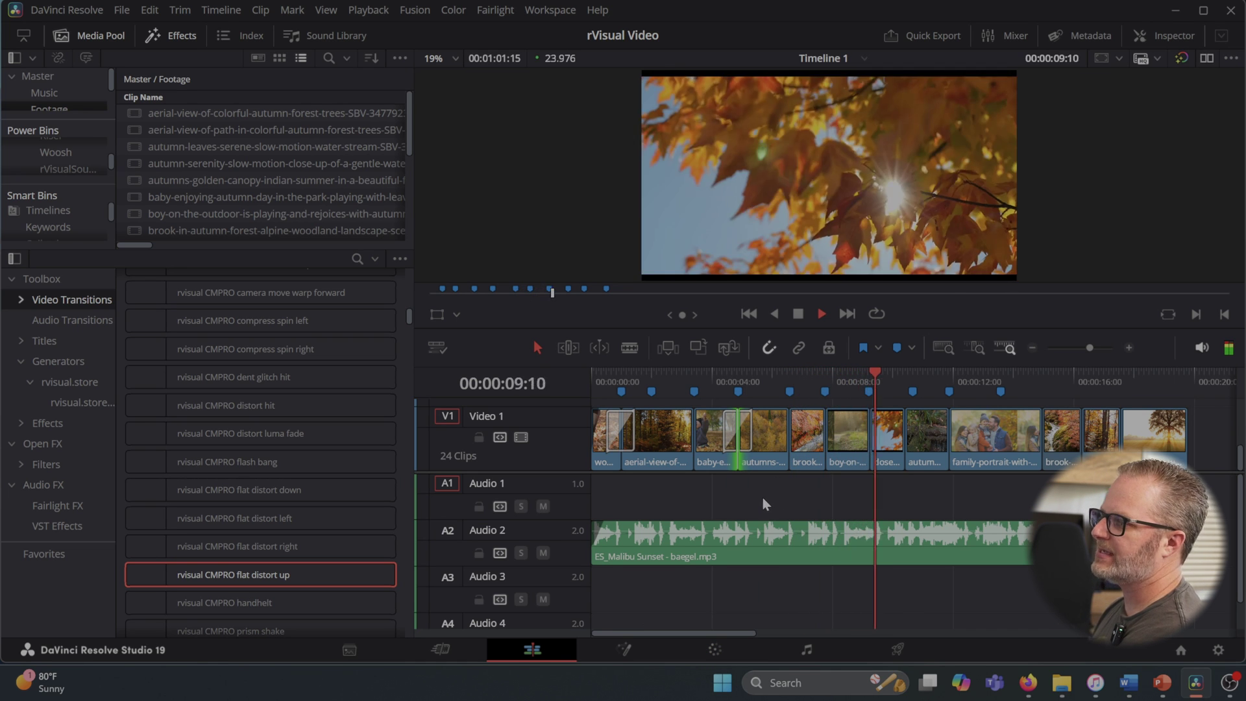
{"action": "key", "text": "space"}
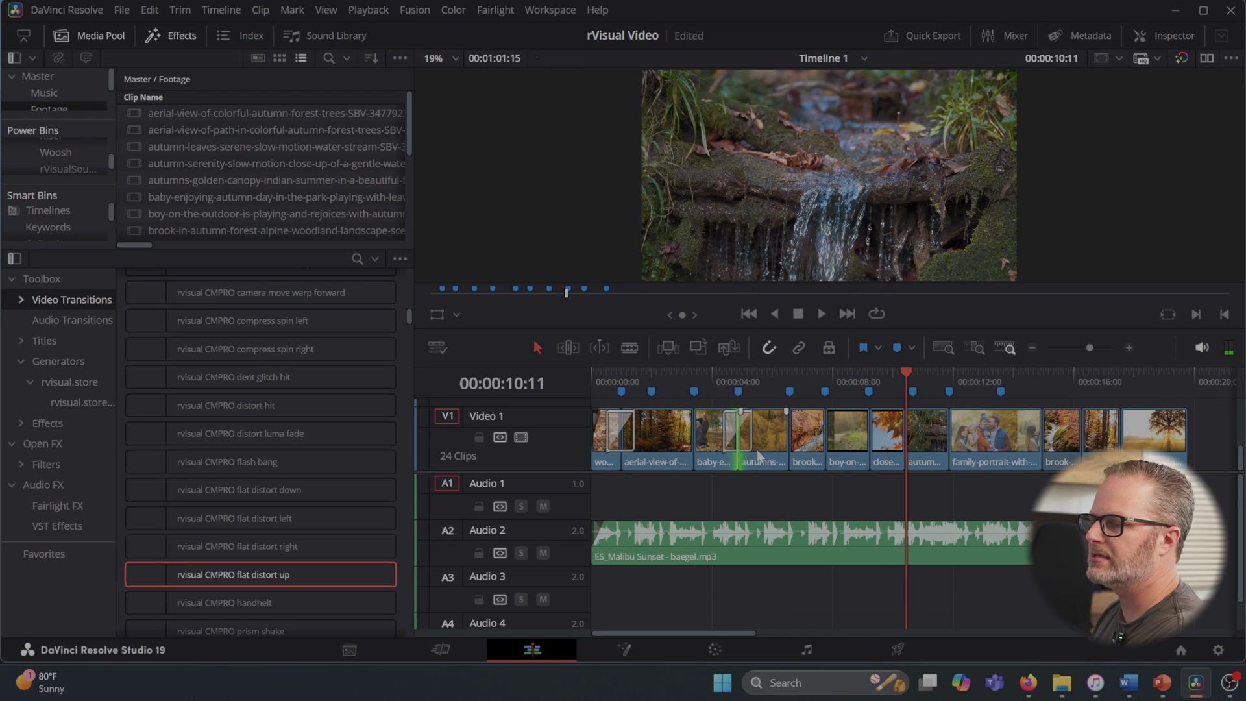
- Scroll further down the Video Transitions list, then play the montage from the start
{"action": "scroll", "coordinate": [342, 447], "scroll_direction": "down", "scroll_amount": 8}
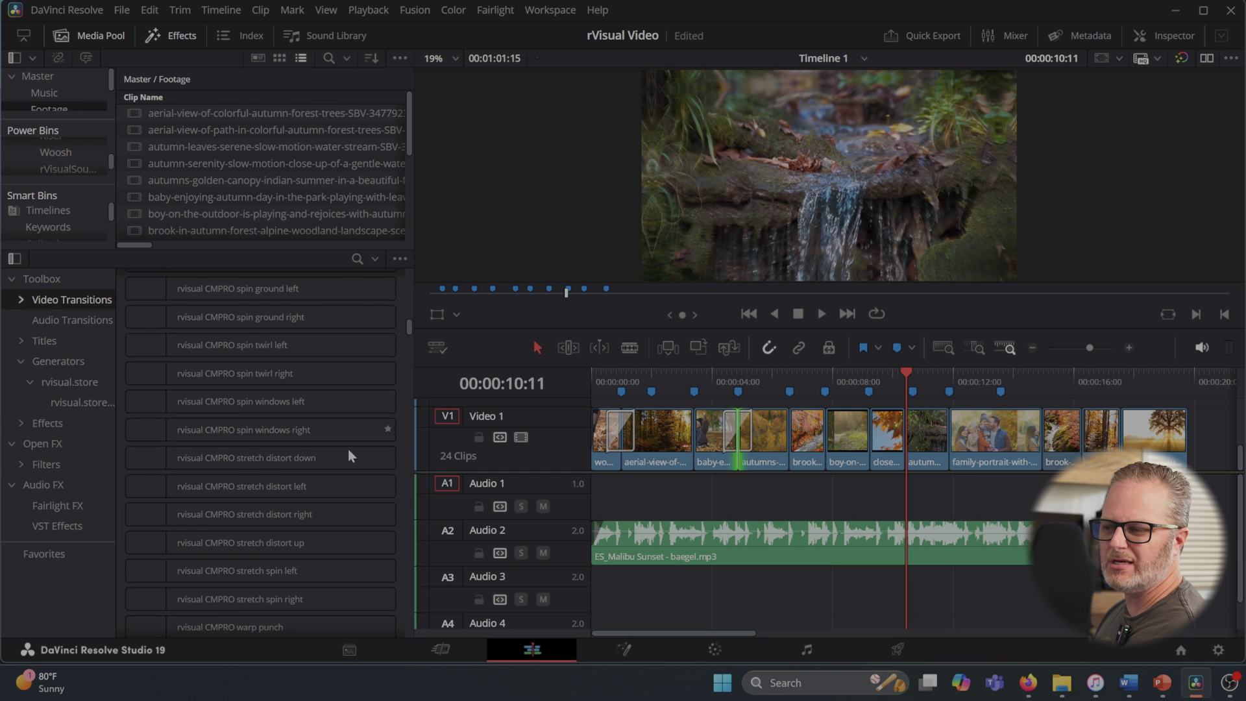
{"action": "scroll", "coordinate": [344, 435], "scroll_direction": "down", "scroll_amount": 8}
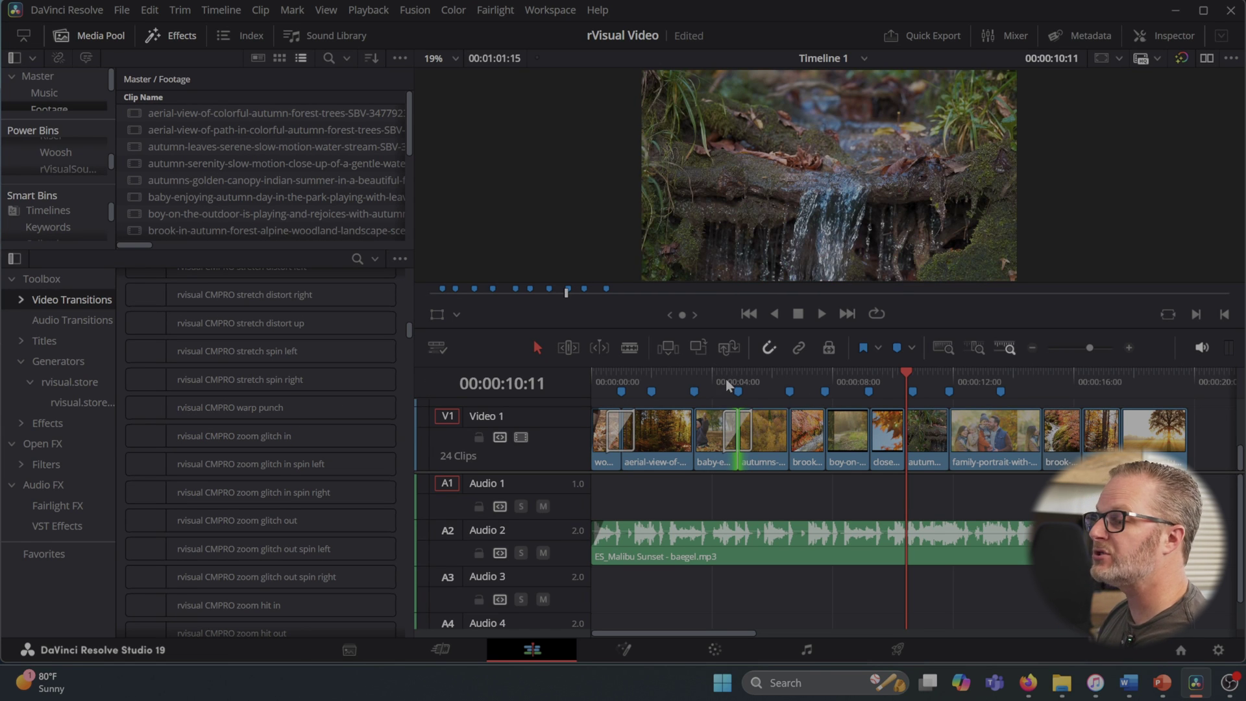
{"action": "key", "text": "Home"}
{"action": "key", "text": "space"}
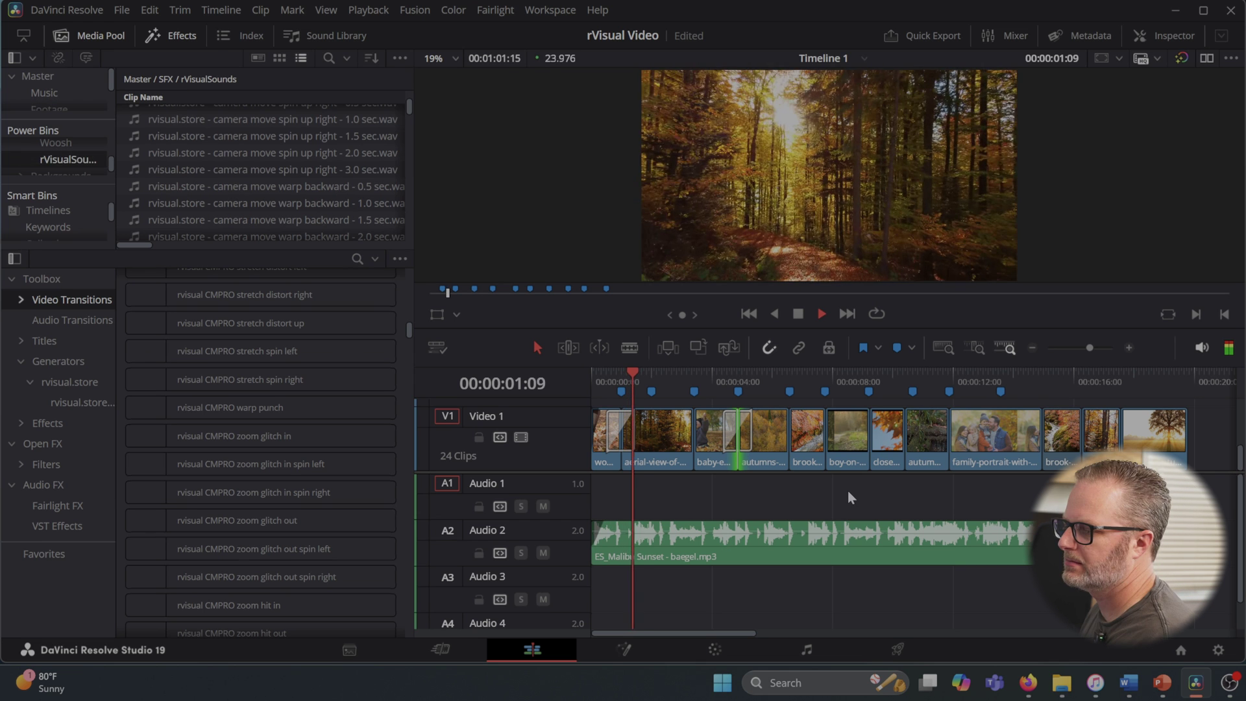
- Select the rVisualSounds bin, widen the bin list, and scroll through its sound effects
{"action": "key", "text": "space"}
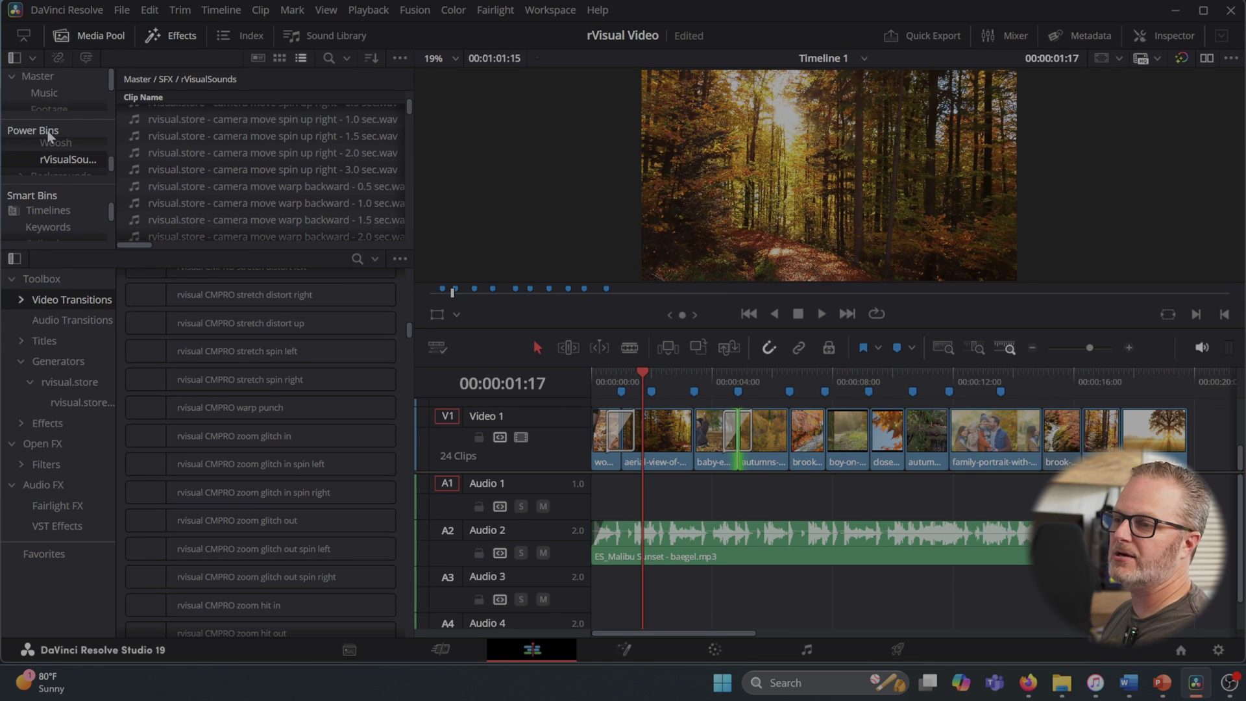
{"action": "double_click", "coordinate": [62, 160]}
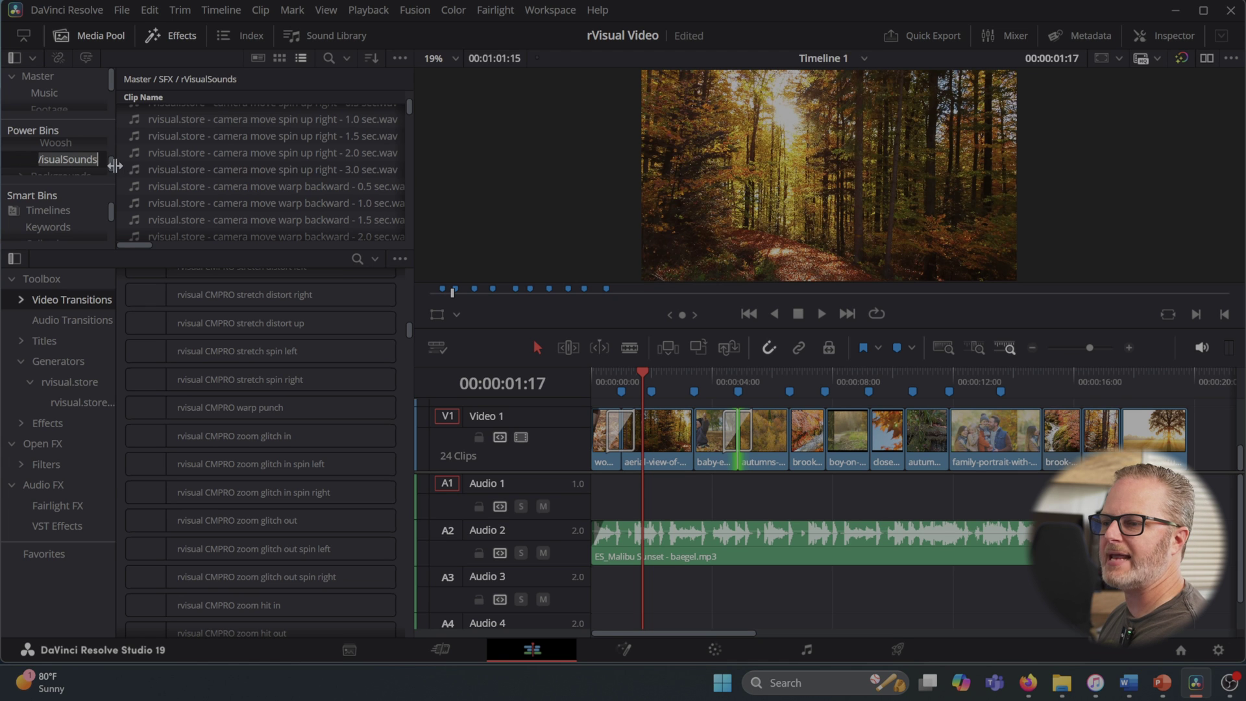
{"action": "left_click_drag", "start_coordinate": [114, 165], "coordinate": [134, 166]}
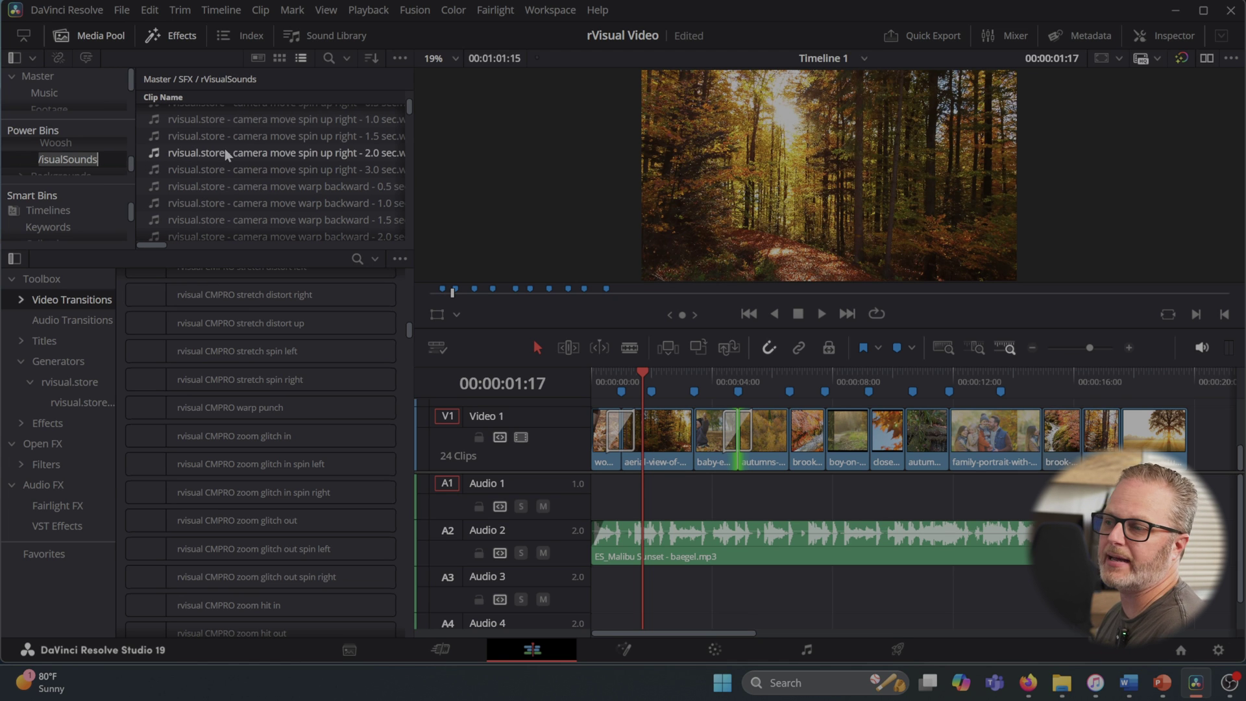
{"action": "key", "text": "Return"}
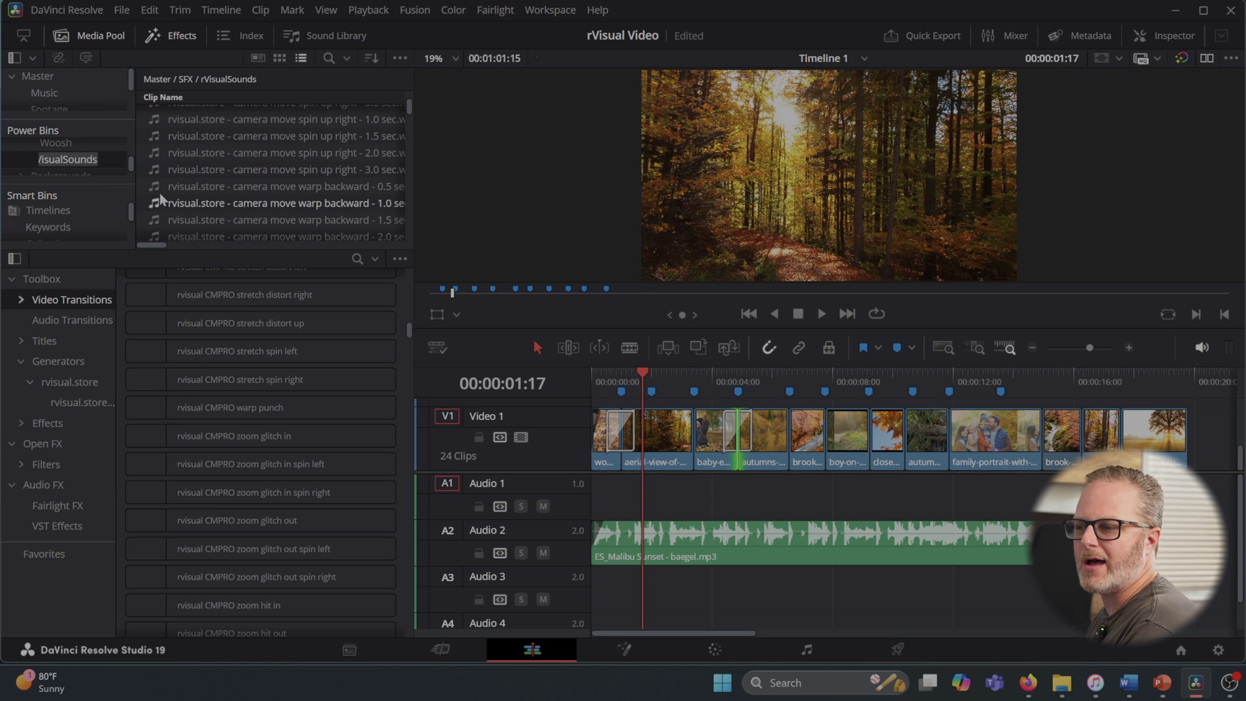
{"action": "scroll", "coordinate": [289, 155], "scroll_direction": "down", "scroll_amount": 5}
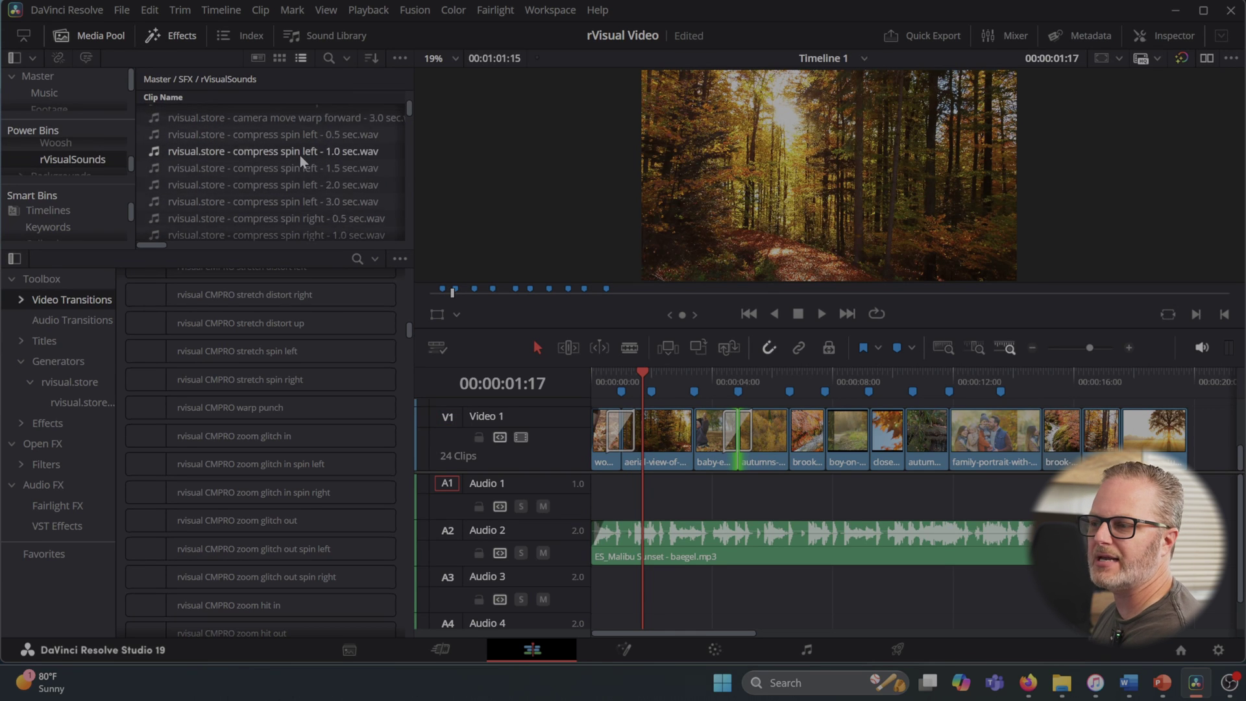
{"action": "scroll", "coordinate": [296, 170], "scroll_direction": "down", "scroll_amount": 1}
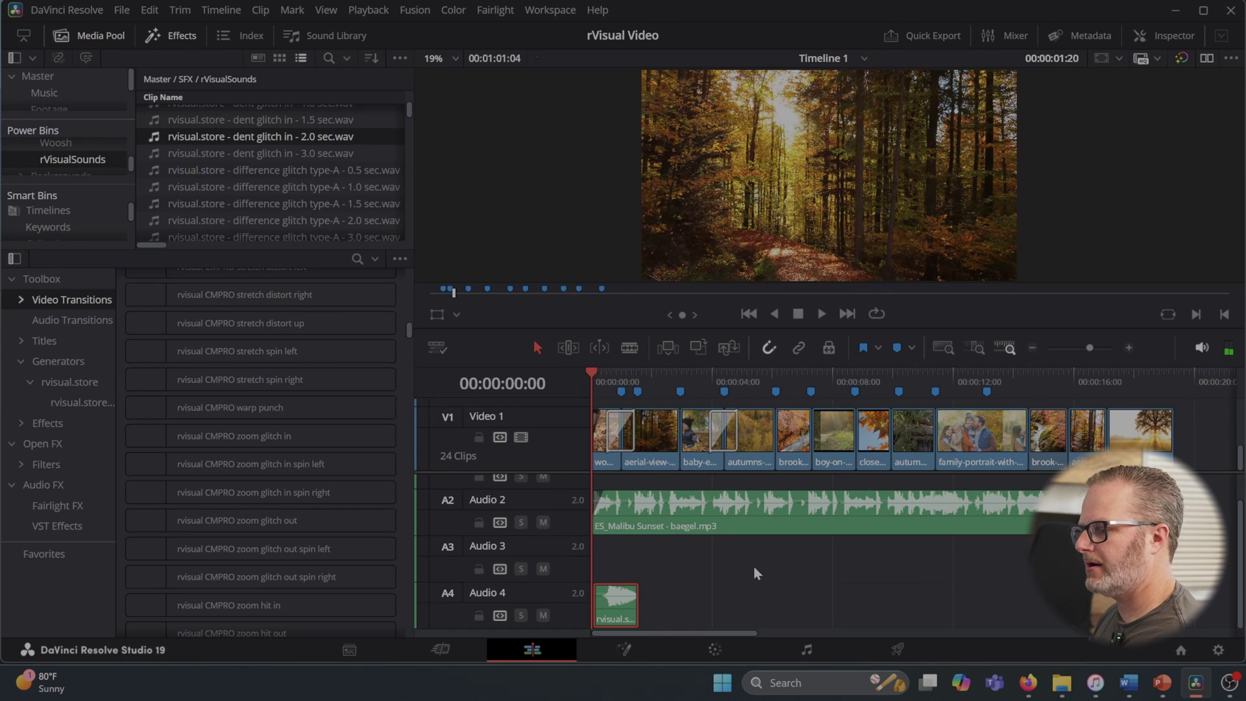
- Preview the opening with the sound effect on Audio 4 at 00:00:00:00
{"action": "key", "text": "space"}
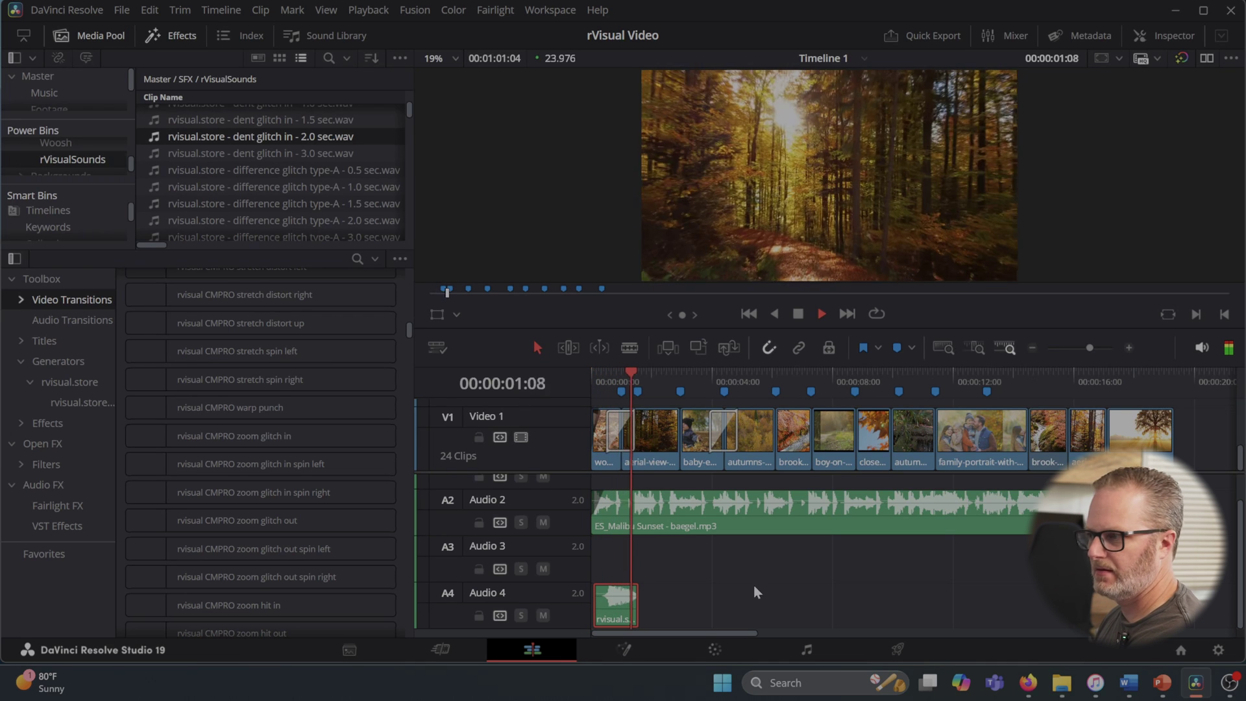
{"action": "key", "text": "space"}
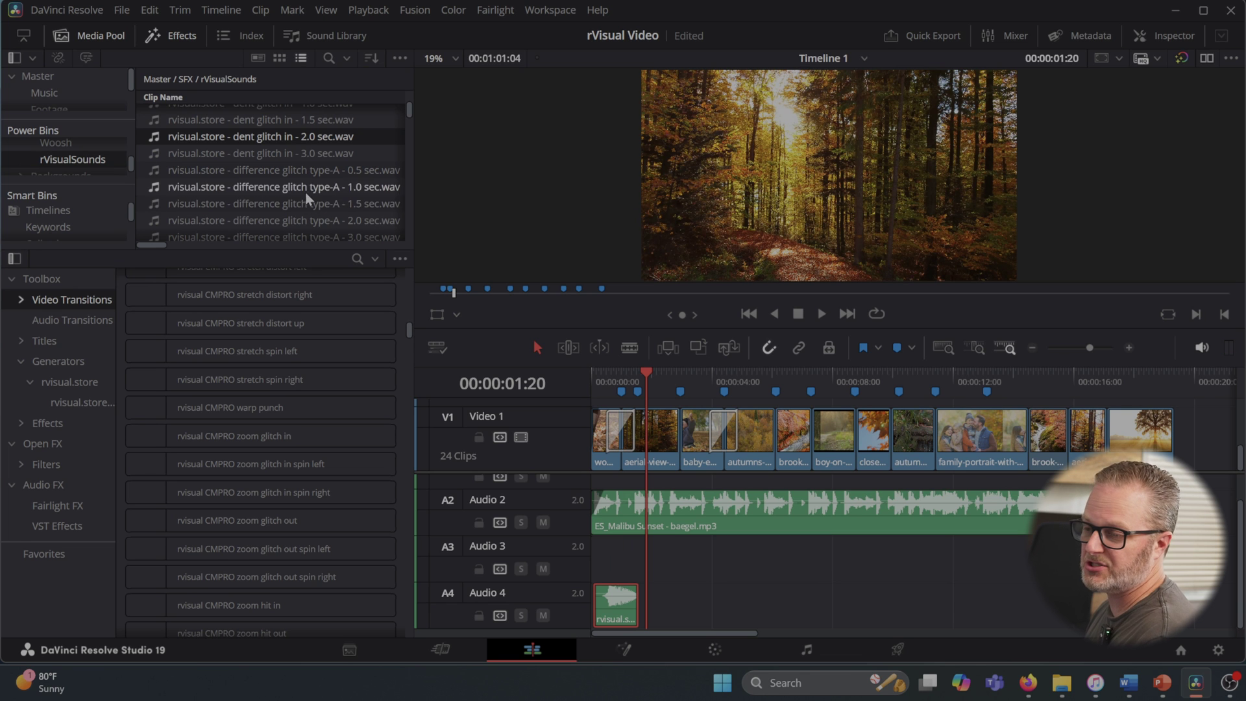
{"action": "scroll", "coordinate": [298, 175], "scroll_direction": "down", "scroll_amount": 1}
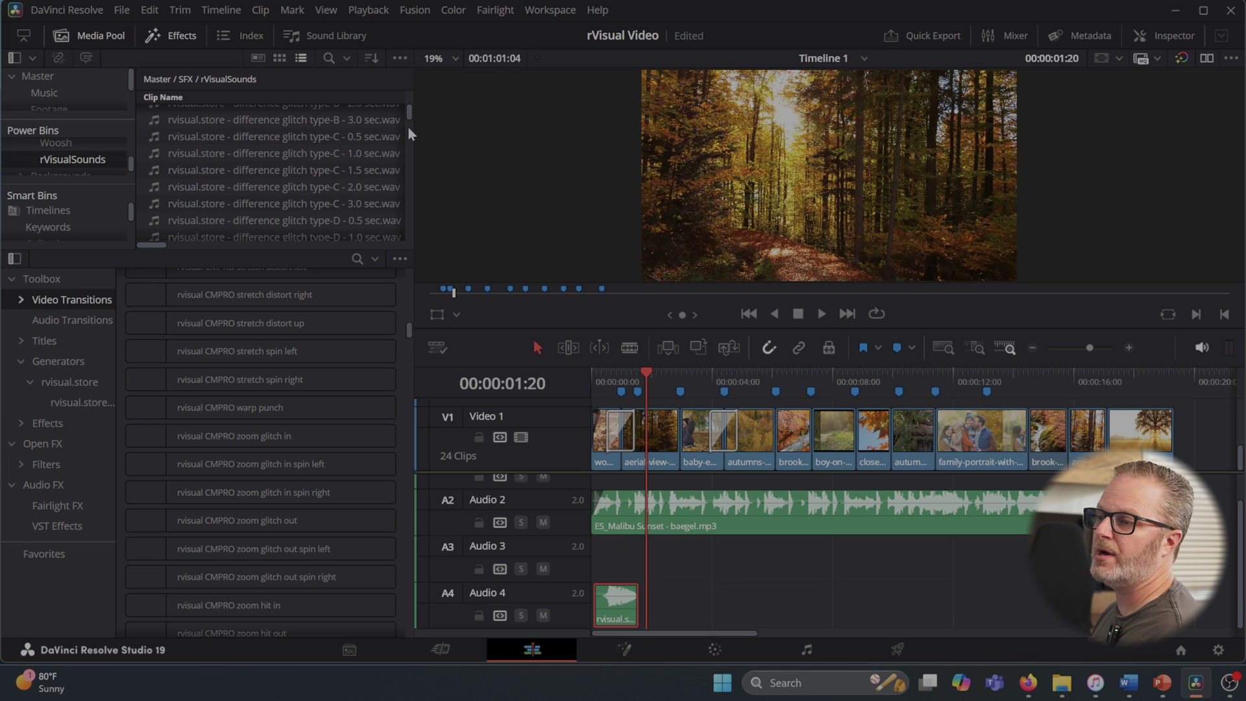
{"action": "left_click_drag", "start_coordinate": [408, 107], "coordinate": [410, 82]}
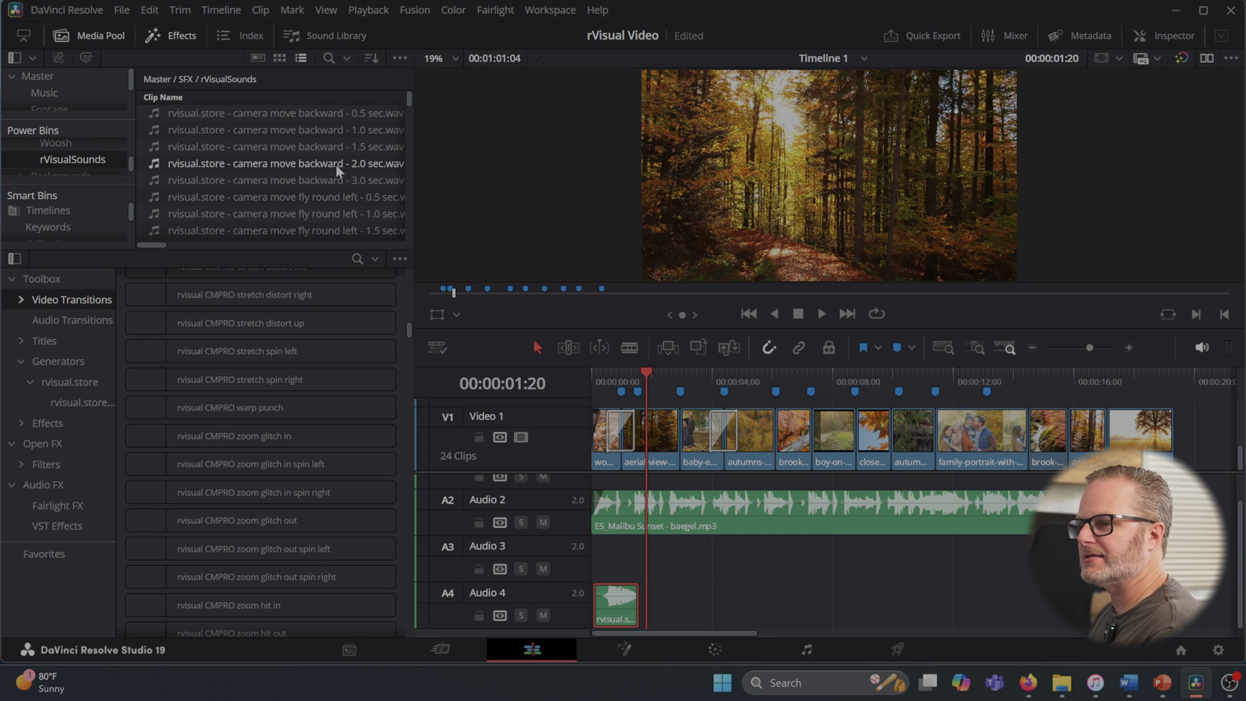
{"action": "left_click", "coordinate": [708, 591]}
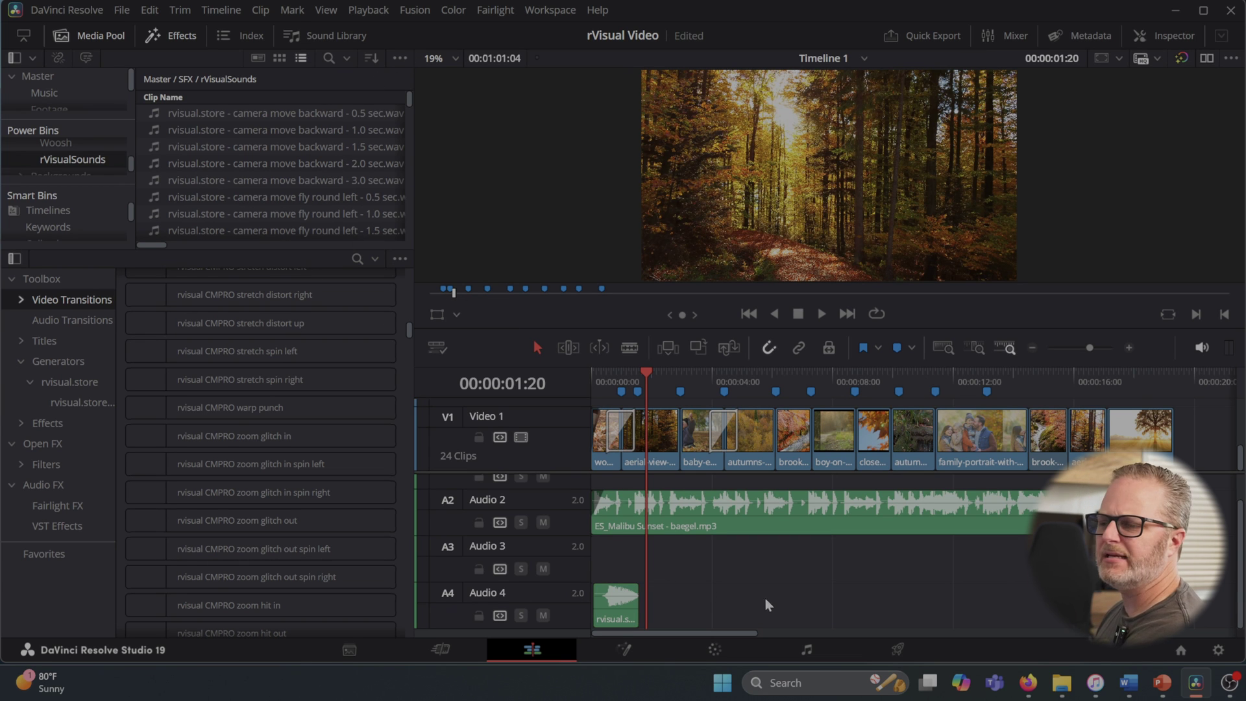
- List the rvisual.store reel buddy generator under Generators in the Effects Toolbox
{"action": "left_click", "coordinate": [64, 403]}
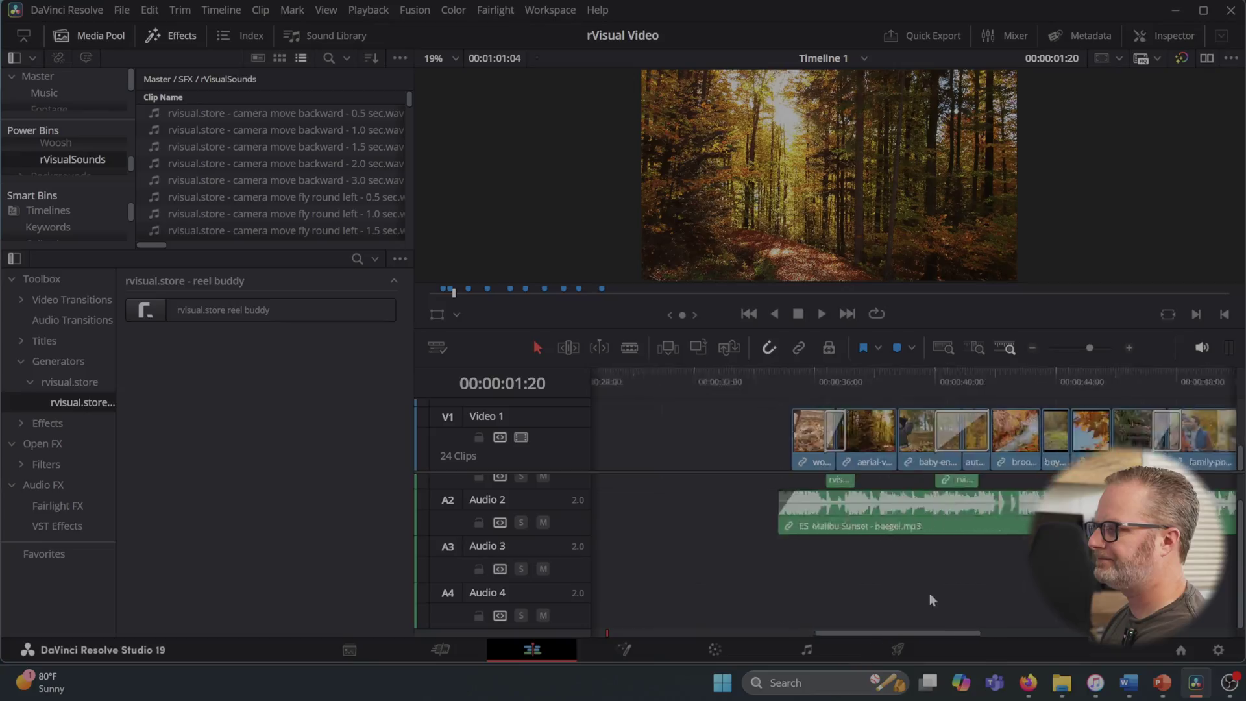
- Play the montage from its later section, where sound-effect clips sit around 00:00:36–00:00:52
{"action": "scroll", "coordinate": [946, 588], "scroll_direction": "right", "scroll_amount": 5}
{"action": "left_click", "coordinate": [617, 373]}
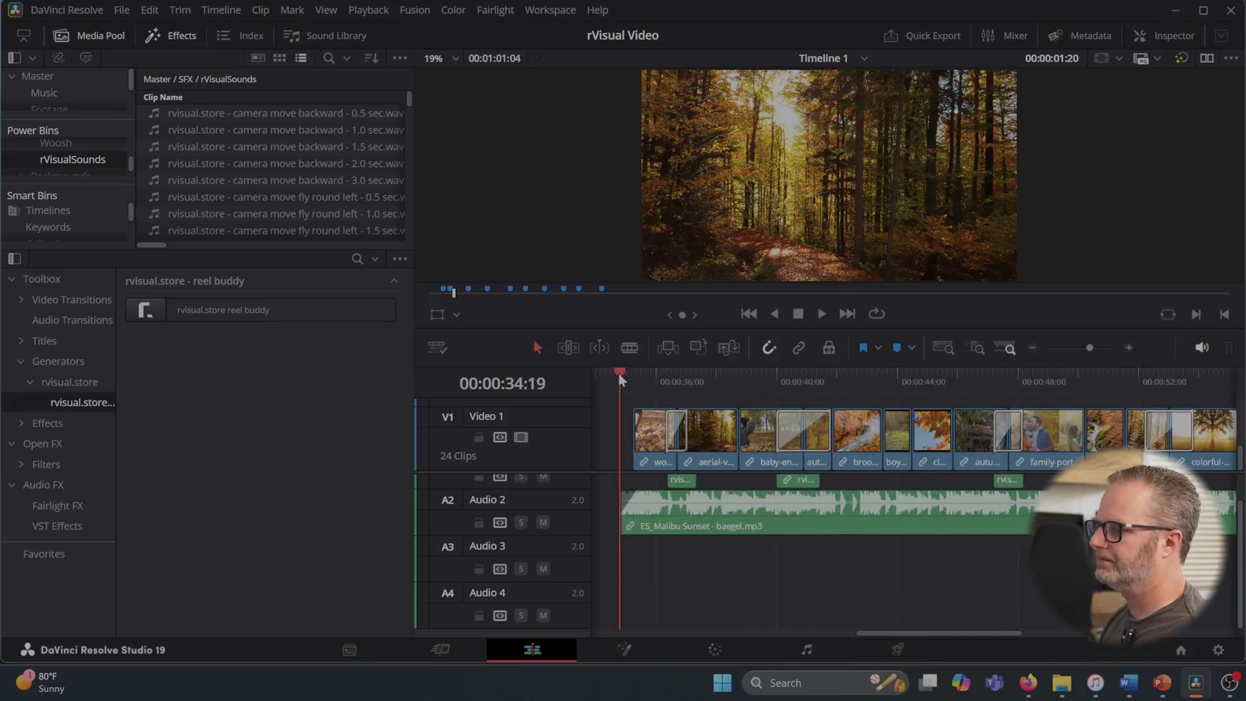